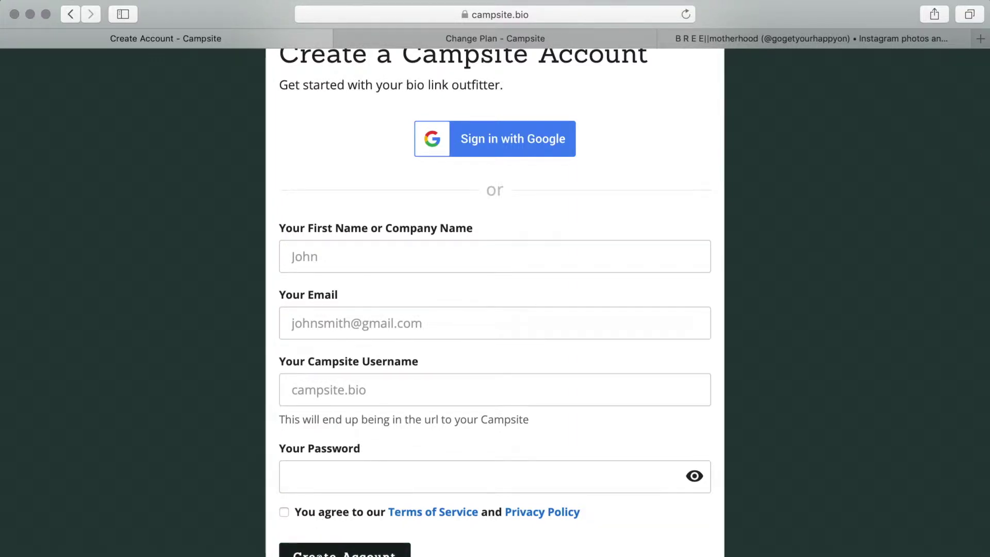
Log in to the existing Campsite account from the login page using the saved username and password.
{"action": "scroll", "coordinate": [643, 395], "scroll_direction": "down", "scroll_amount": 1}
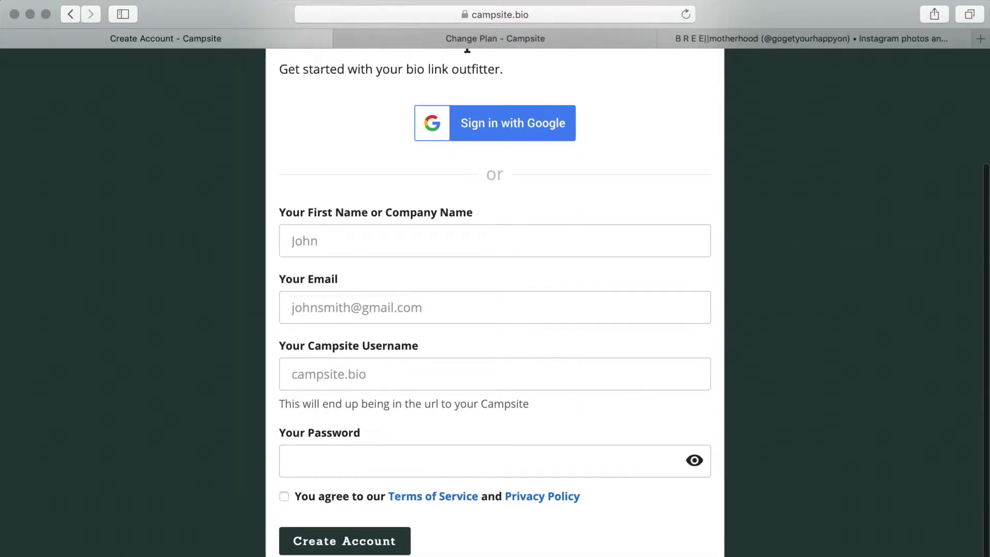
{"action": "left_click", "coordinate": [460, 322]}
{"action": "left_click", "coordinate": [422, 355]}
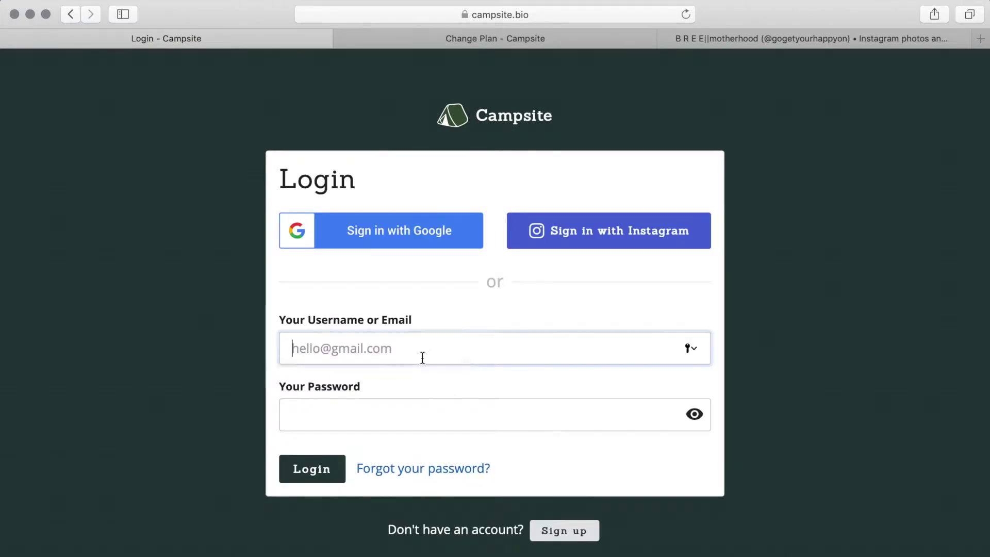
{"action": "left_click", "coordinate": [400, 385]}
{"action": "left_click", "coordinate": [331, 470]}
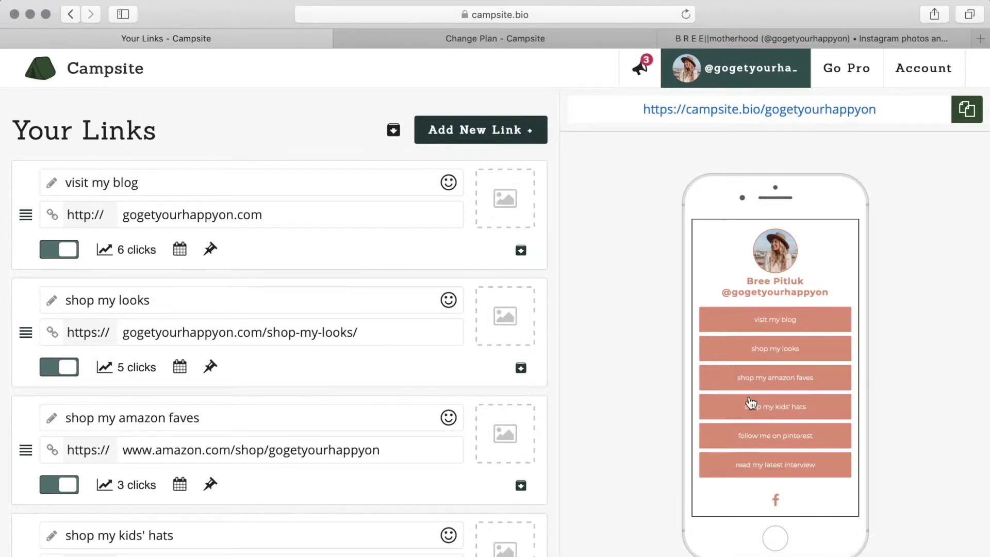
Inspect the title and URL fields of the "visit my blog" link.
{"action": "left_click", "coordinate": [741, 70]}
{"action": "left_click", "coordinate": [141, 183]}
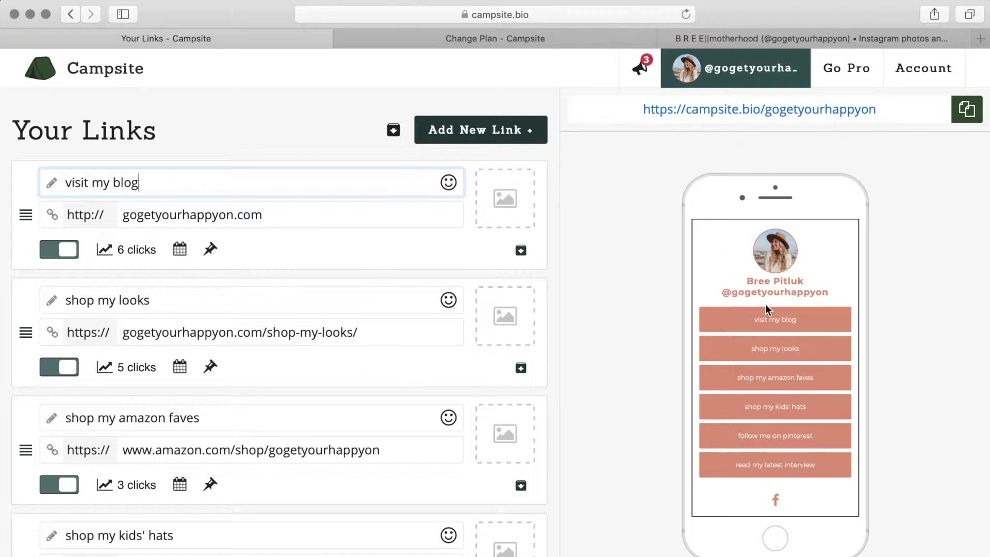
{"action": "left_click", "coordinate": [269, 215]}
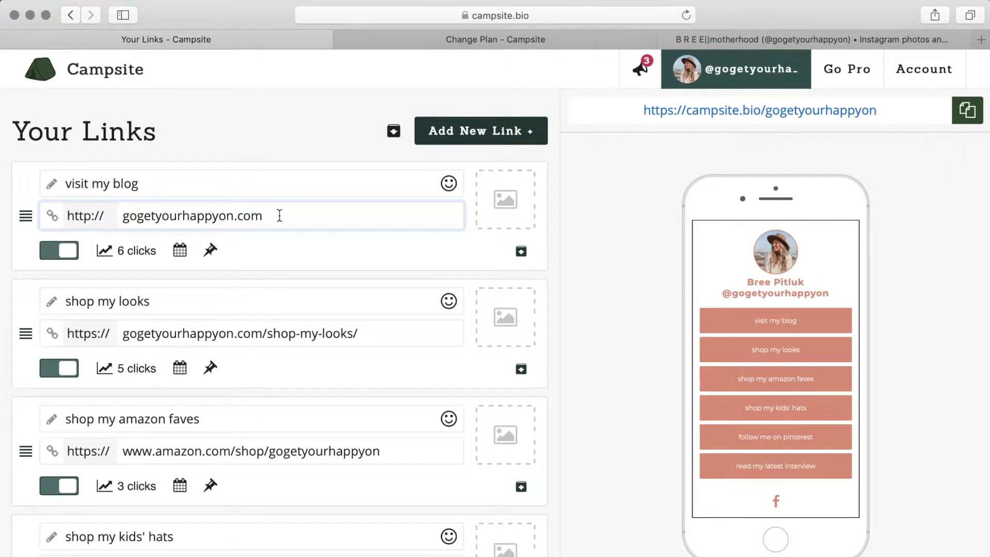
Browse the Instagram, Custom and Photos image sources for the "visit my blog" link and close the image picker.
{"action": "left_click", "coordinate": [505, 199]}
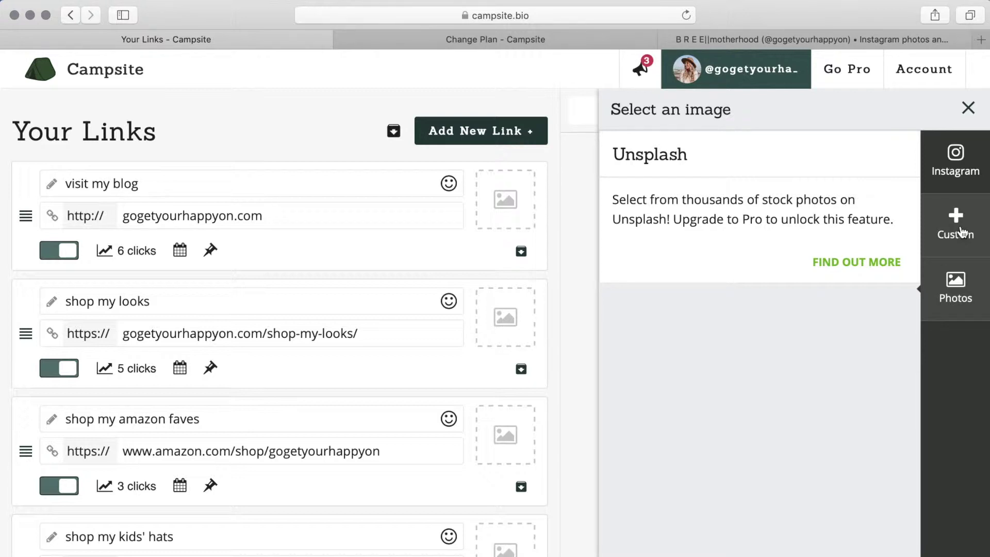
{"action": "left_click", "coordinate": [954, 165]}
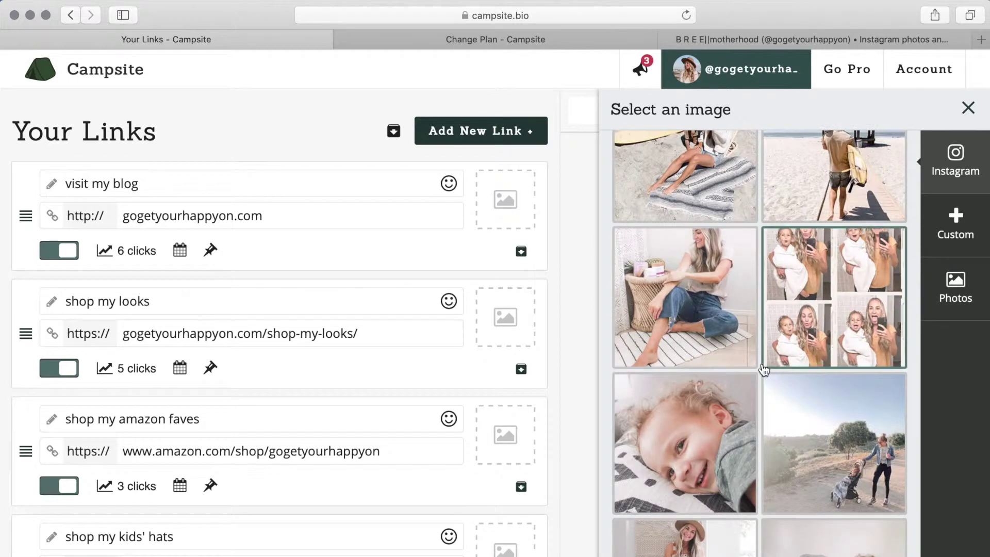
{"action": "scroll", "coordinate": [763, 370], "scroll_direction": "up", "scroll_amount": 3}
{"action": "scroll", "coordinate": [763, 369], "scroll_direction": "up", "scroll_amount": 3}
{"action": "scroll", "coordinate": [764, 370], "scroll_direction": "down", "scroll_amount": 6}
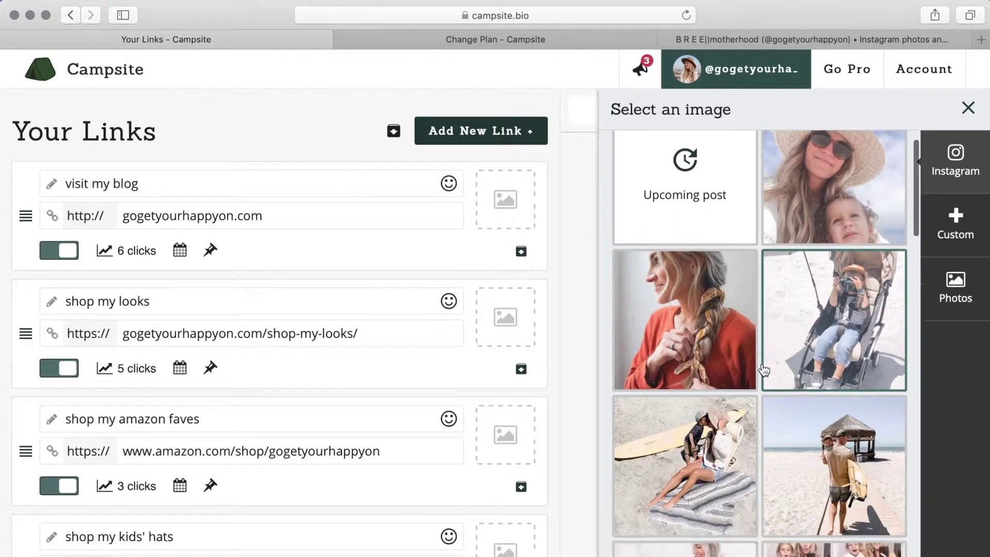
{"action": "scroll", "coordinate": [764, 369], "scroll_direction": "down", "scroll_amount": 7}
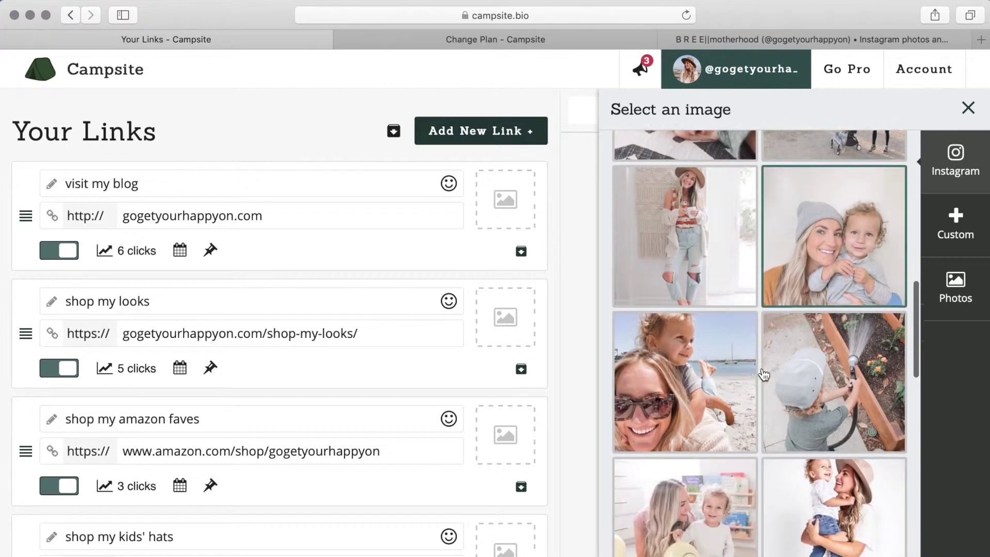
{"action": "scroll", "coordinate": [764, 375], "scroll_direction": "down", "scroll_amount": 2}
{"action": "mouse_move", "coordinate": [889, 71]}
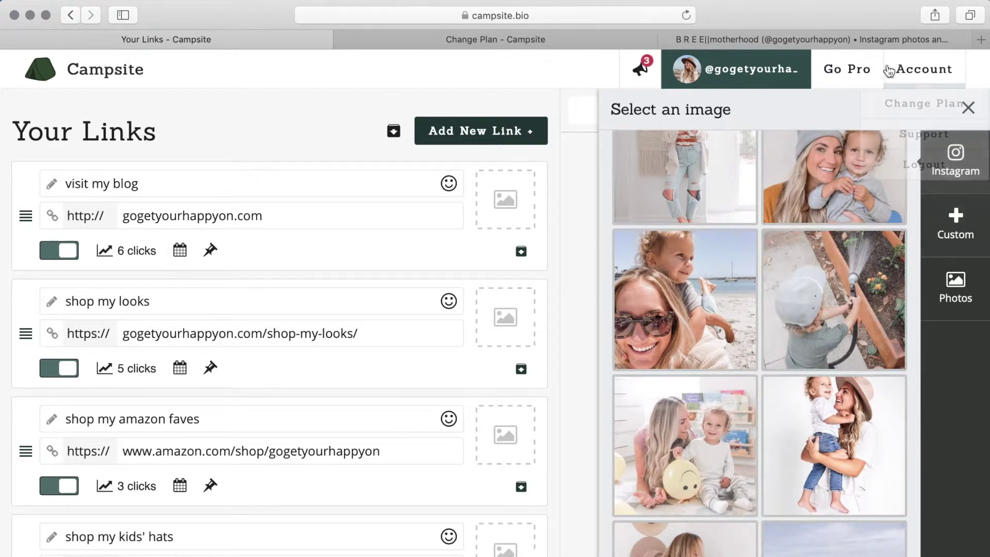
{"action": "left_click", "coordinate": [959, 233]}
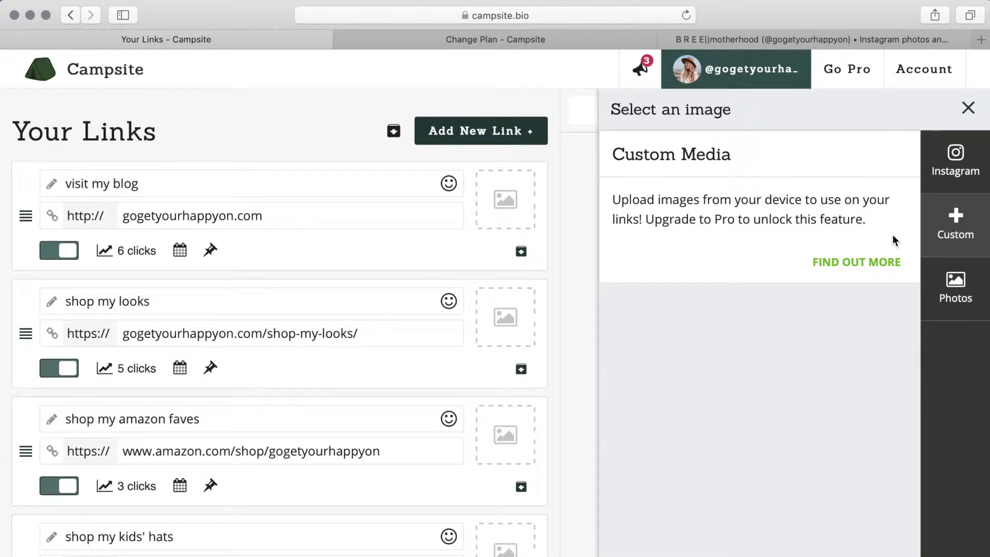
{"action": "left_click", "coordinate": [946, 296]}
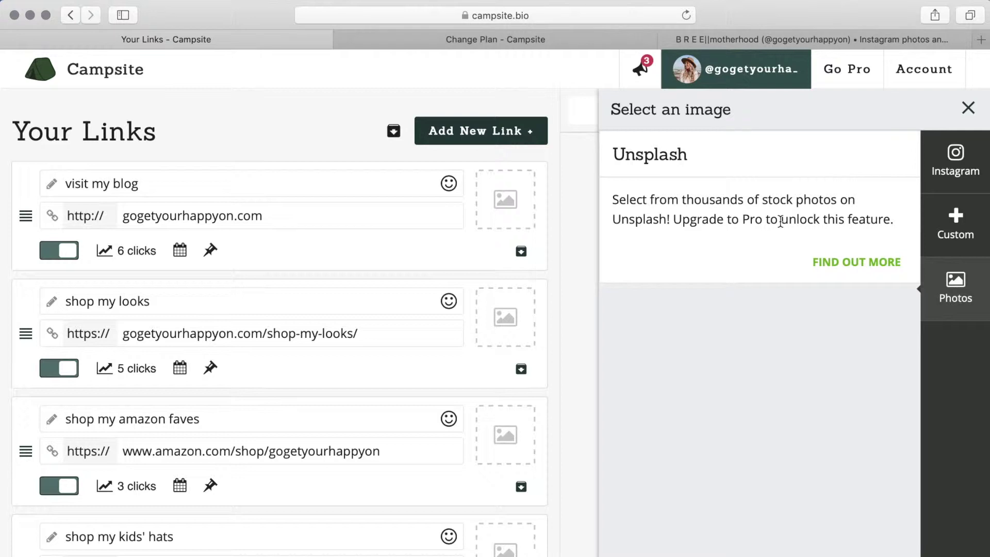
{"action": "left_click", "coordinate": [968, 107]}
{"action": "mouse_move", "coordinate": [738, 84]}
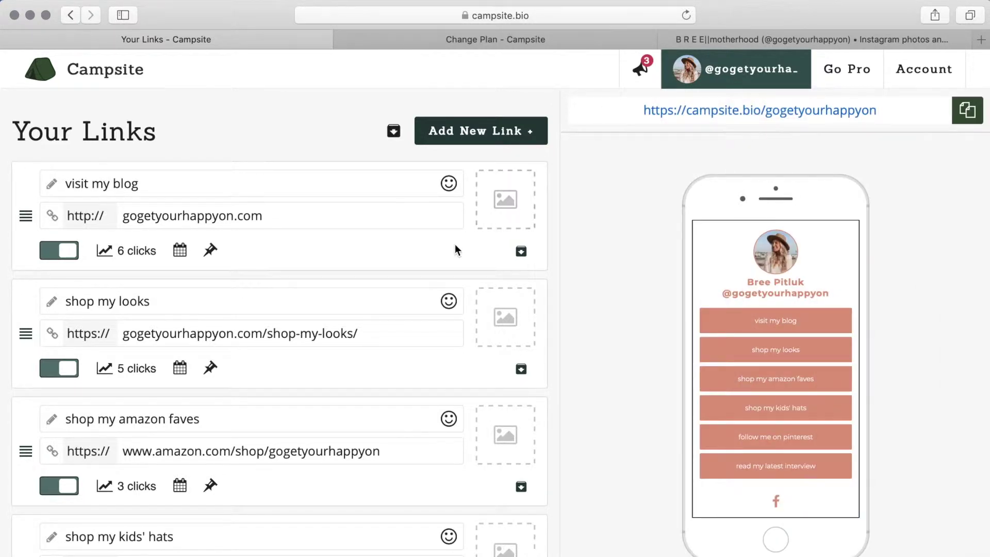
Switch the "visit my blog" link off and back on.
{"action": "left_click", "coordinate": [54, 252]}
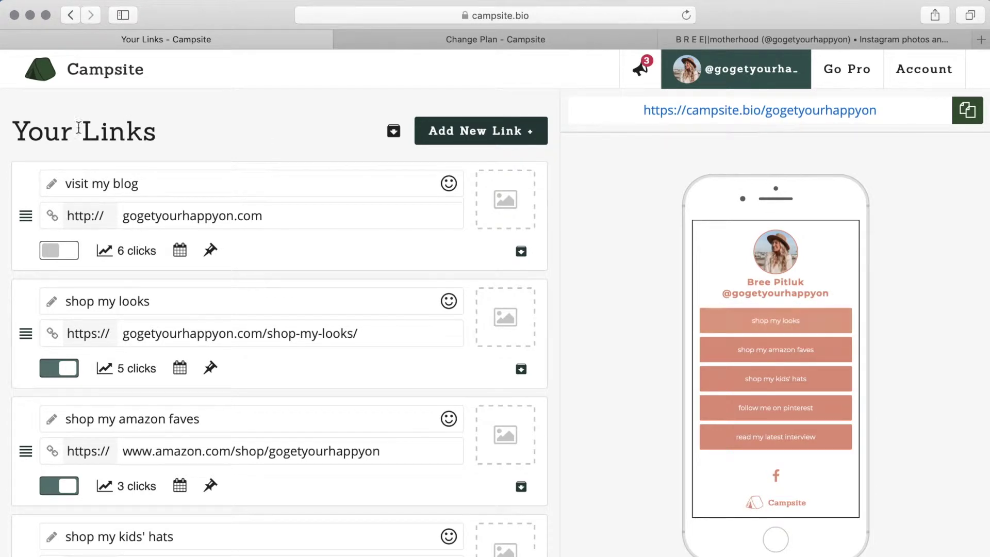
{"action": "left_click", "coordinate": [67, 252]}
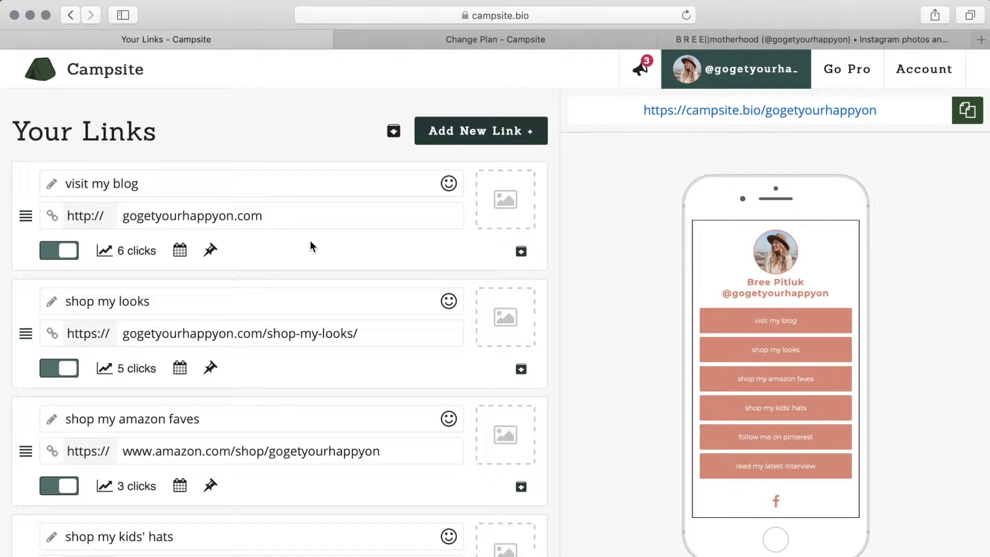
View the click statistics and scheduling options of the "visit my blog" link.
{"action": "left_click", "coordinate": [129, 252]}
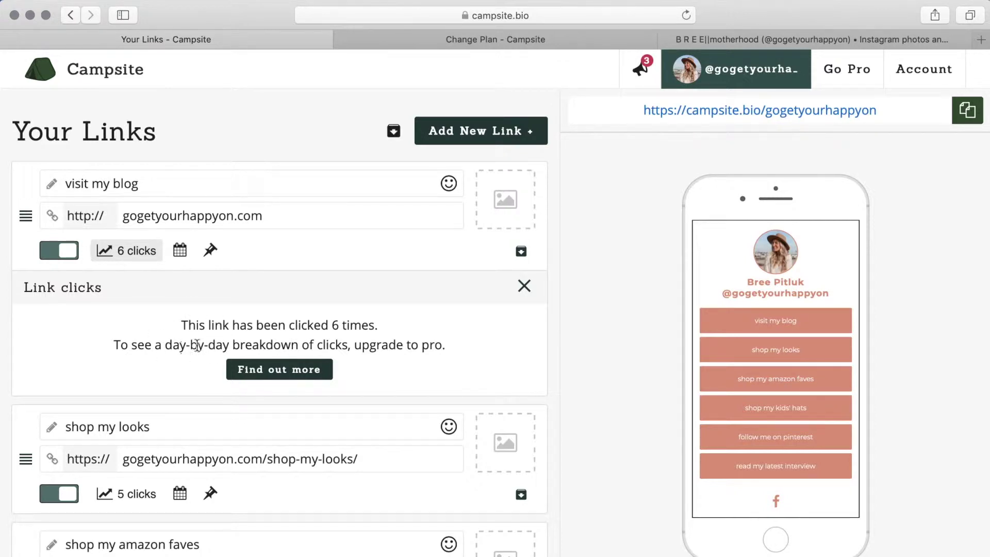
{"action": "left_click", "coordinate": [181, 253]}
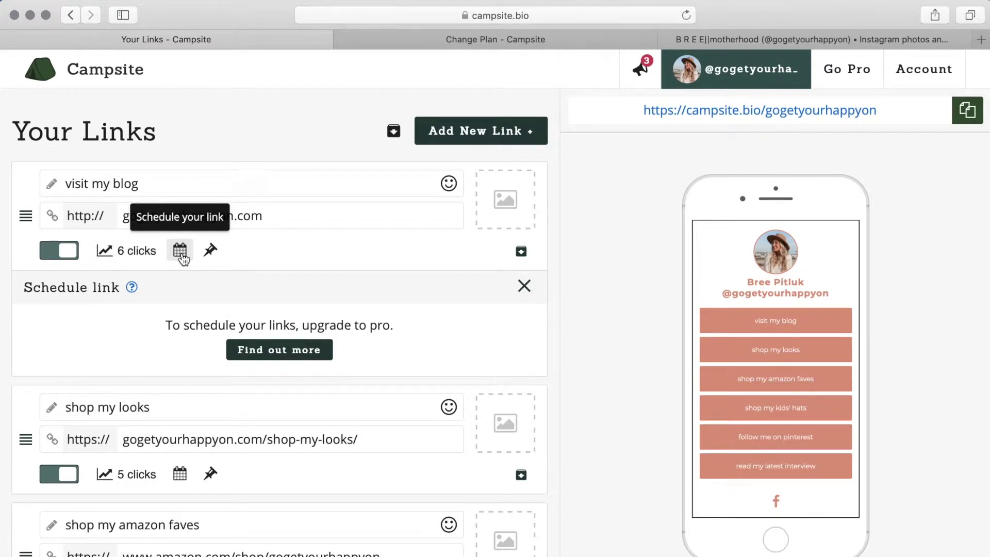
Pin and unpin the "visit my blog" link and try out its reorder handle.
{"action": "left_click", "coordinate": [210, 254]}
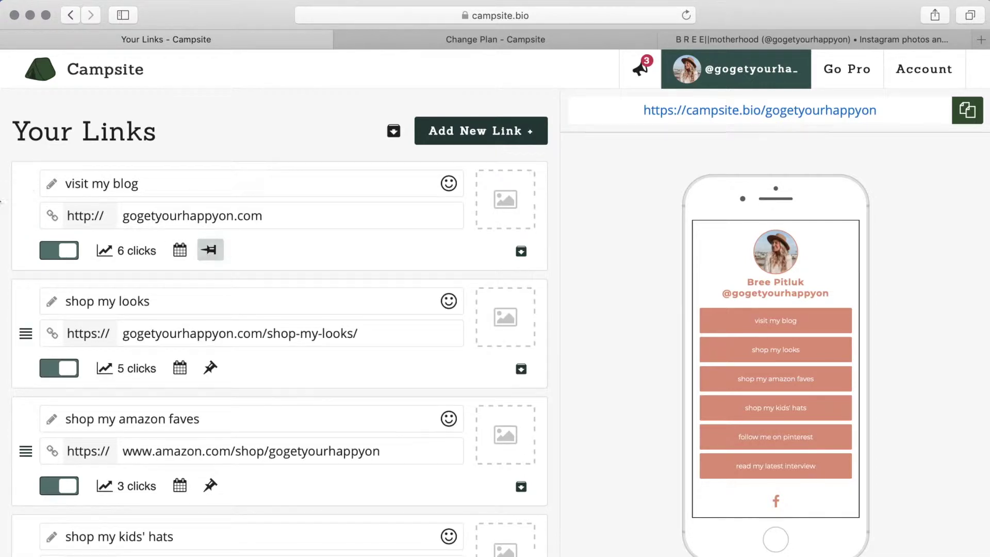
{"action": "triple_click", "coordinate": [22, 246]}
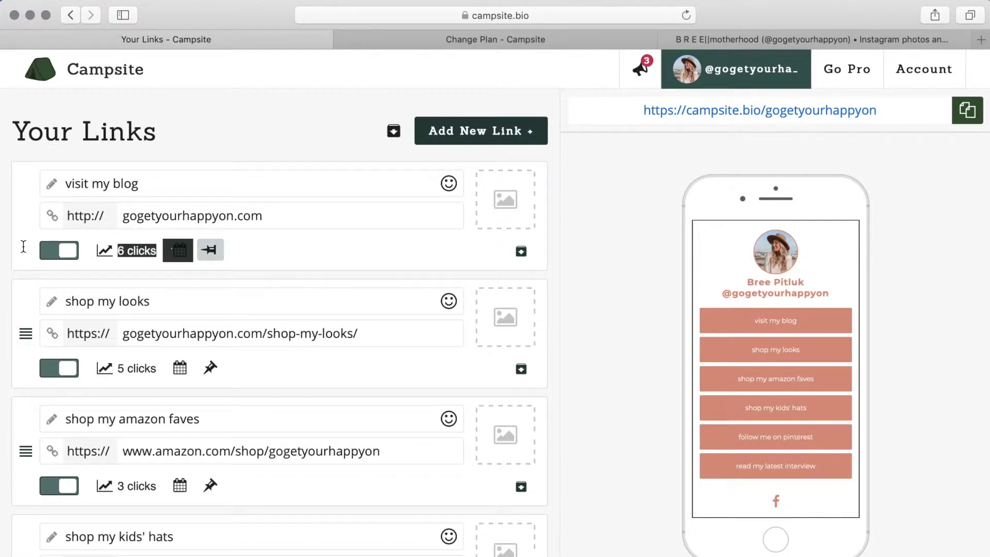
{"action": "left_click", "coordinate": [206, 258]}
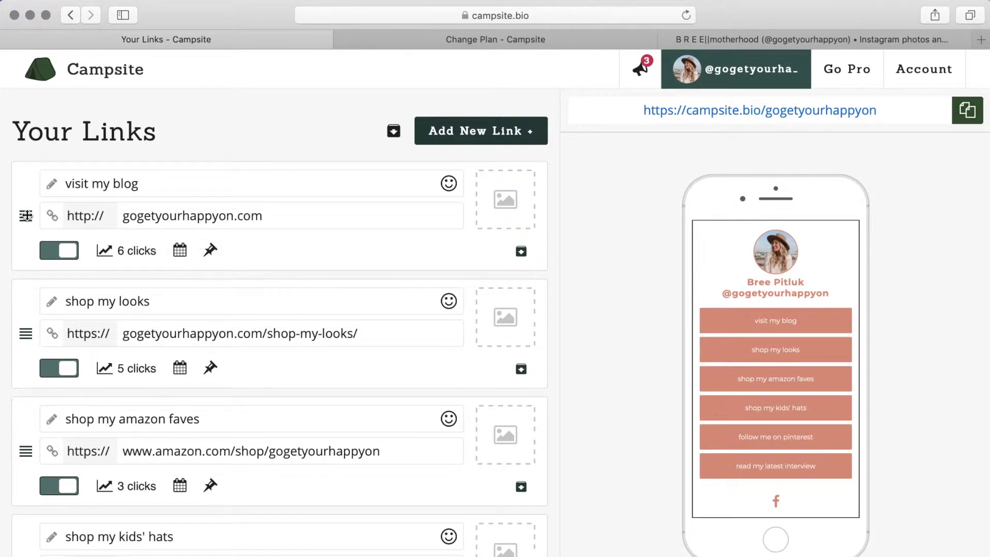
{"action": "mouse_move", "coordinate": [26, 216]}
{"action": "left_mouse_down"}
{"action": "mouse_move", "coordinate": [24, 363]}
{"action": "mouse_move", "coordinate": [23, 225]}
{"action": "left_mouse_up"}
Look through the link list, test the "visit my blog" button in the phone preview, and return to the links page.
{"action": "scroll", "coordinate": [421, 247], "scroll_direction": "down", "scroll_amount": 9}
{"action": "scroll", "coordinate": [421, 256], "scroll_direction": "up", "scroll_amount": 3}
{"action": "scroll", "coordinate": [421, 255], "scroll_direction": "up", "scroll_amount": 5}
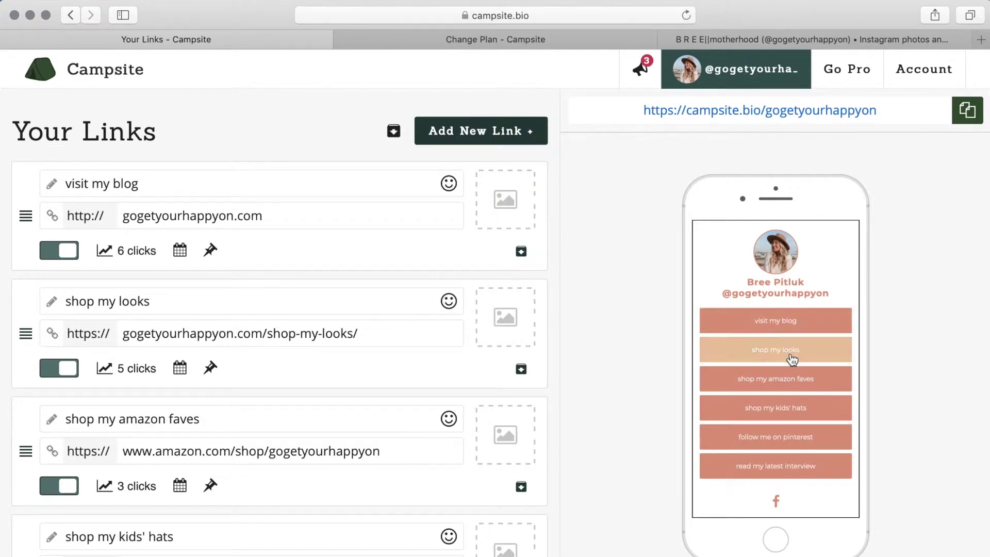
{"action": "left_click", "coordinate": [786, 325]}
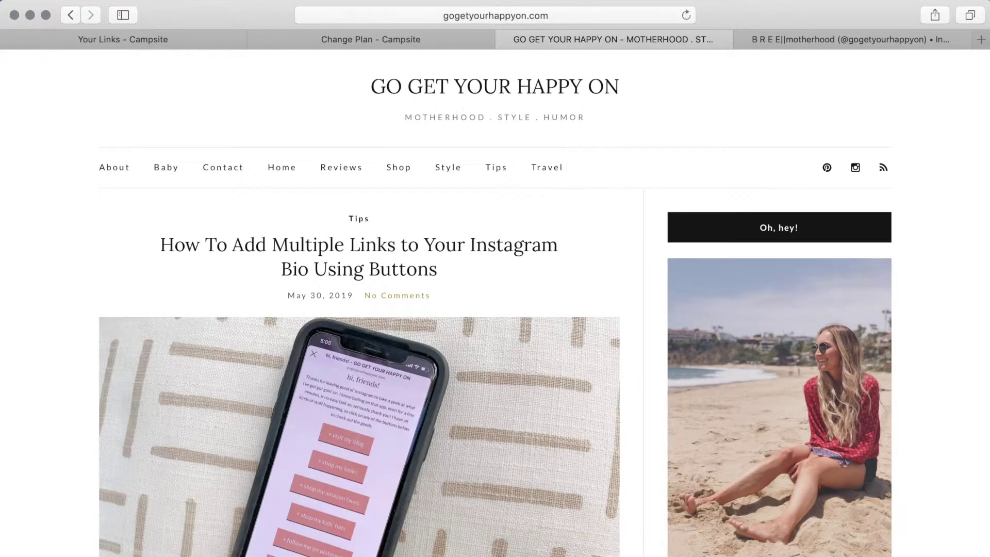
{"action": "left_click", "coordinate": [140, 40]}
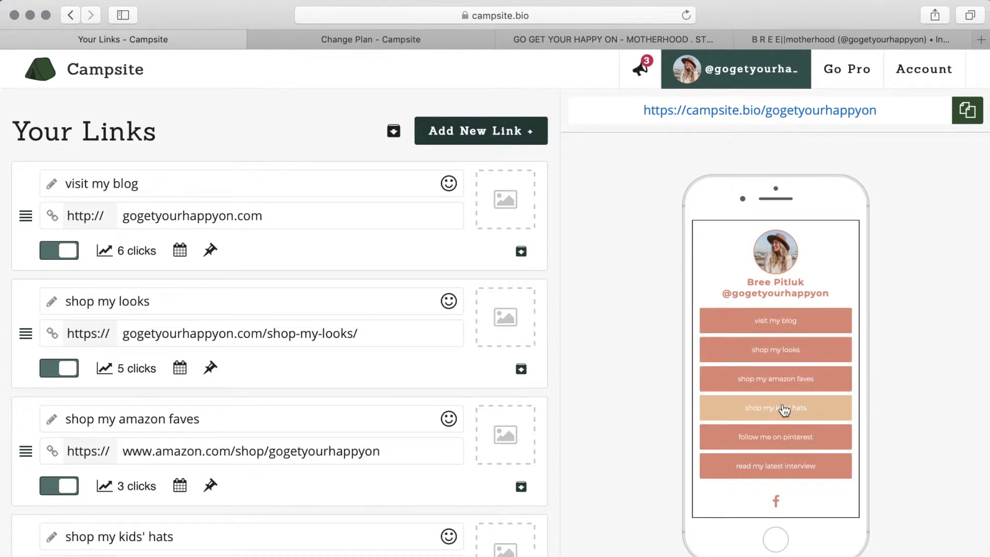
Open the site settings and review the profile picture, site title, intro text, connected social accounts and integrations.
{"action": "left_click", "coordinate": [743, 83]}
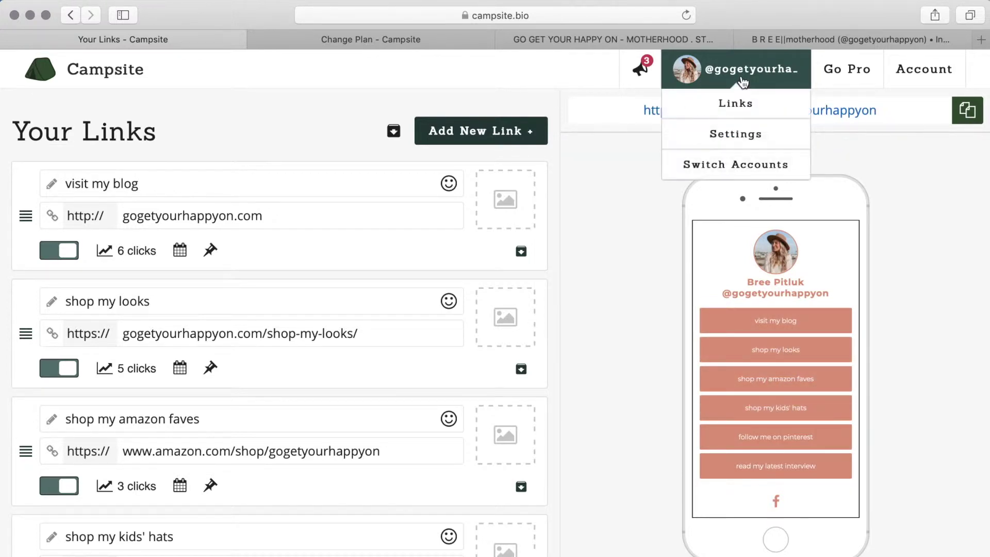
{"action": "left_click", "coordinate": [723, 133]}
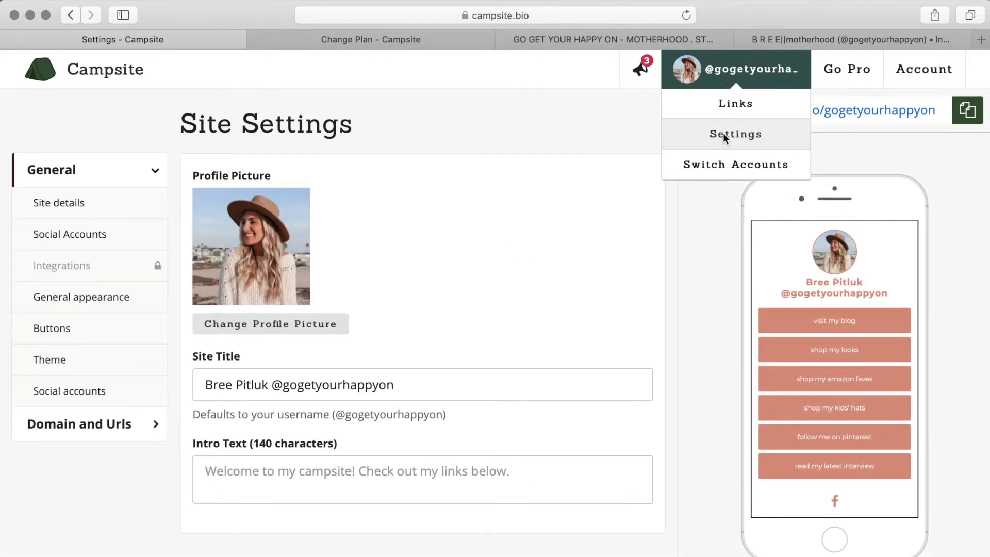
{"action": "scroll", "coordinate": [602, 241], "scroll_direction": "down", "scroll_amount": 2}
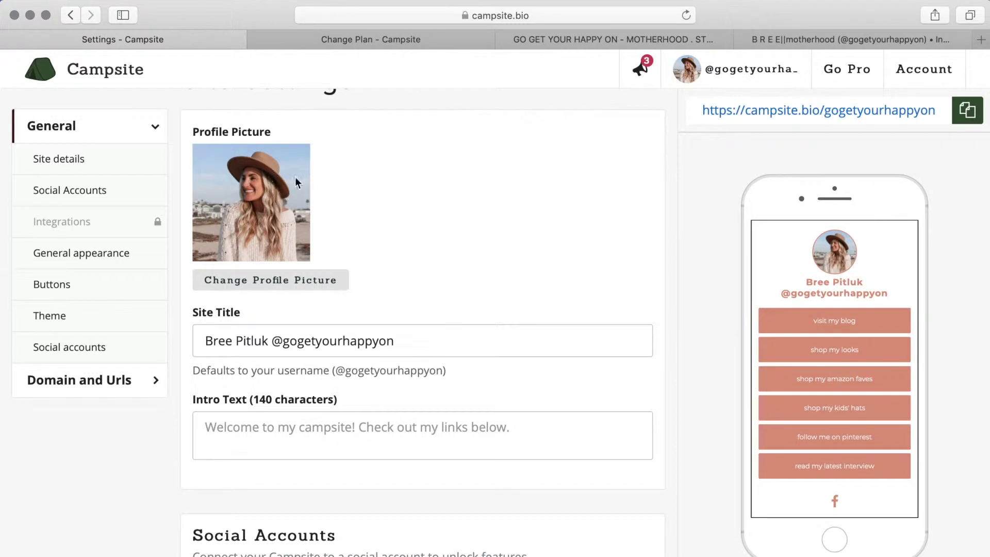
{"action": "scroll", "coordinate": [465, 238], "scroll_direction": "down", "scroll_amount": 2}
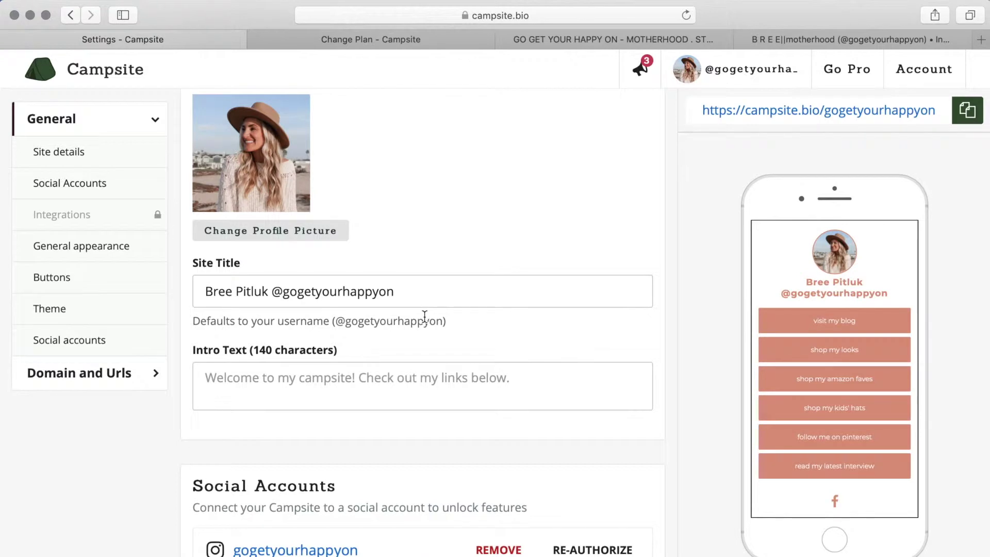
{"action": "left_click", "coordinate": [744, 72]}
{"action": "scroll", "coordinate": [408, 272], "scroll_direction": "down", "scroll_amount": 2}
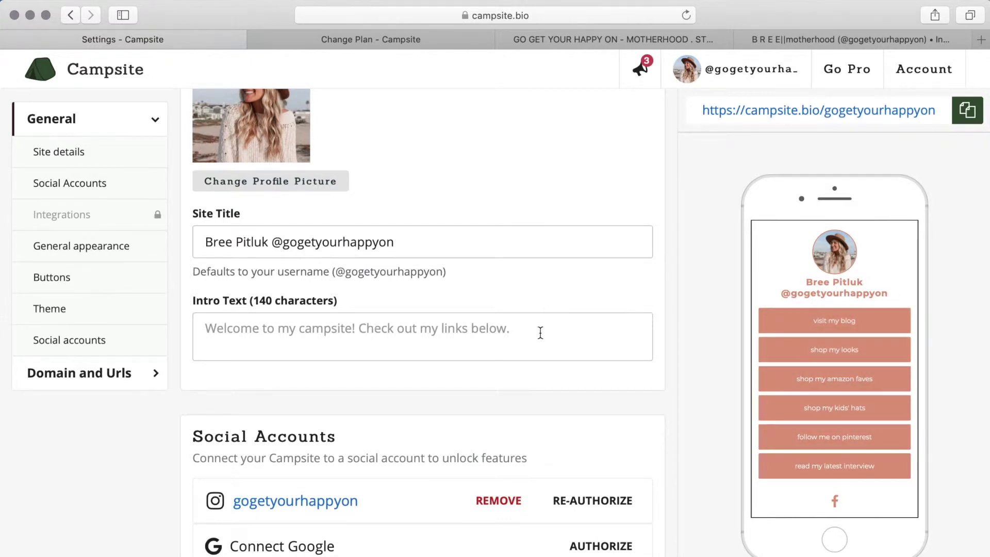
{"action": "scroll", "coordinate": [617, 301], "scroll_direction": "down", "scroll_amount": 5}
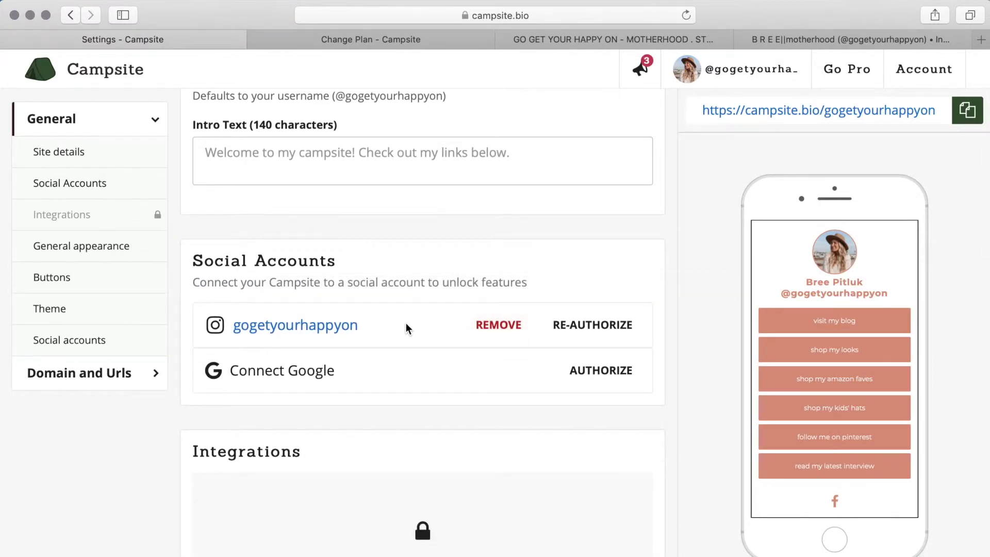
{"action": "scroll", "coordinate": [590, 276], "scroll_direction": "down", "scroll_amount": 7}
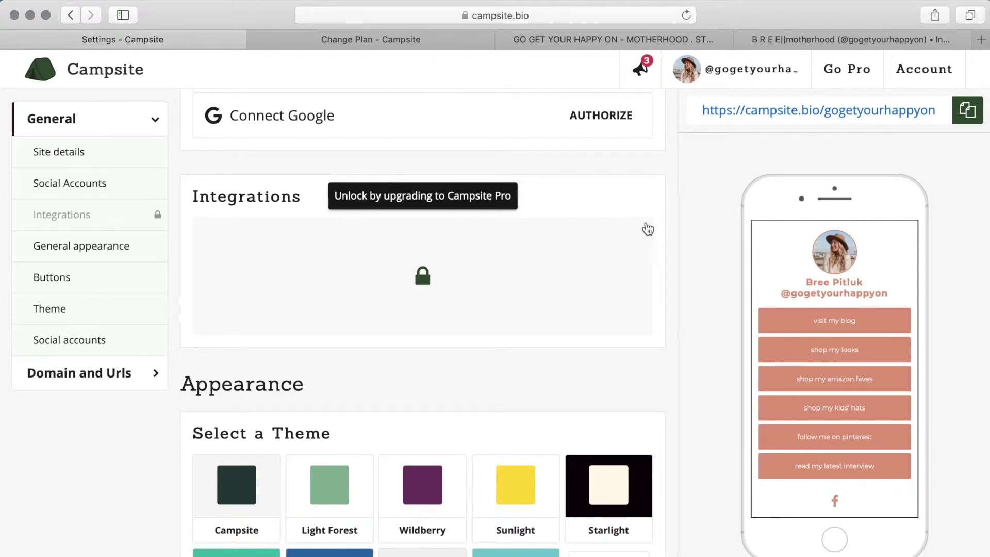
Try the Campsite, Light Forest and Wildberry themes on the page and apply the Sunlight theme.
{"action": "scroll", "coordinate": [673, 238], "scroll_direction": "down", "scroll_amount": 4}
{"action": "scroll", "coordinate": [673, 246], "scroll_direction": "down", "scroll_amount": 1}
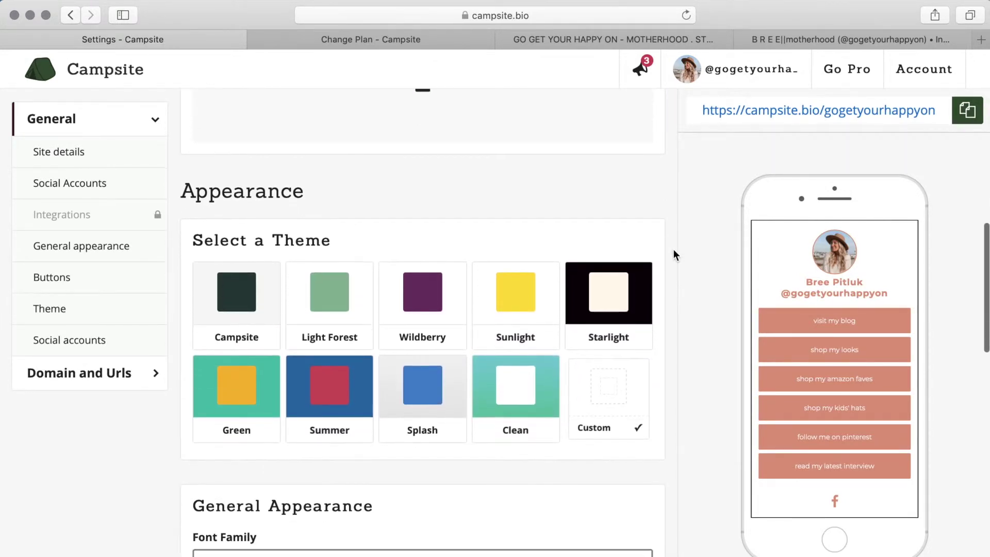
{"action": "scroll", "coordinate": [673, 252], "scroll_direction": "down", "scroll_amount": 2}
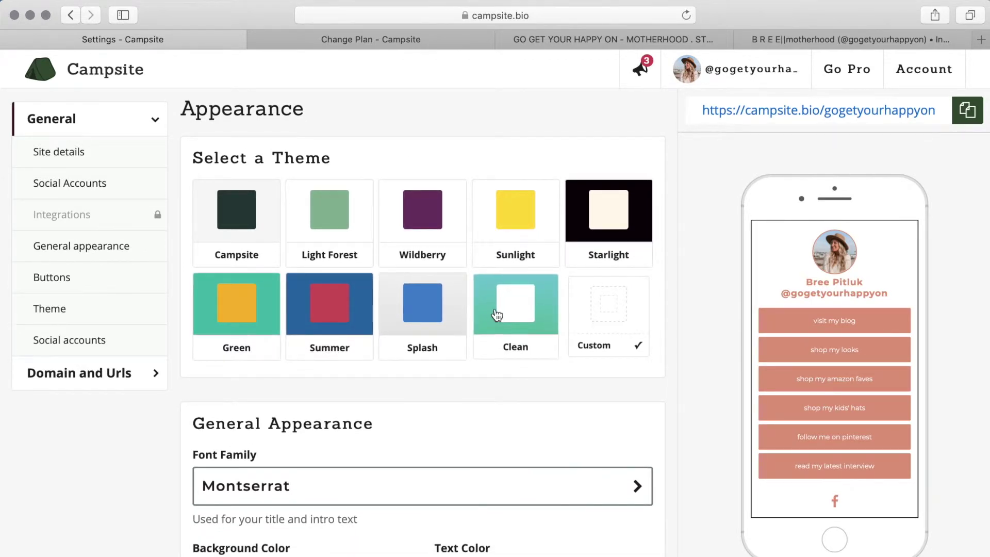
{"action": "left_click", "coordinate": [243, 221]}
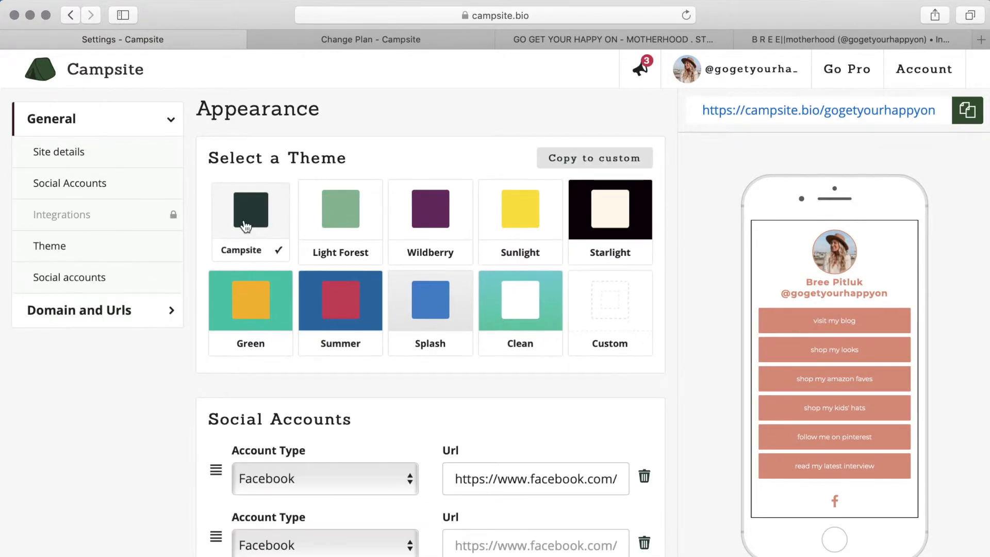
{"action": "left_click", "coordinate": [343, 214]}
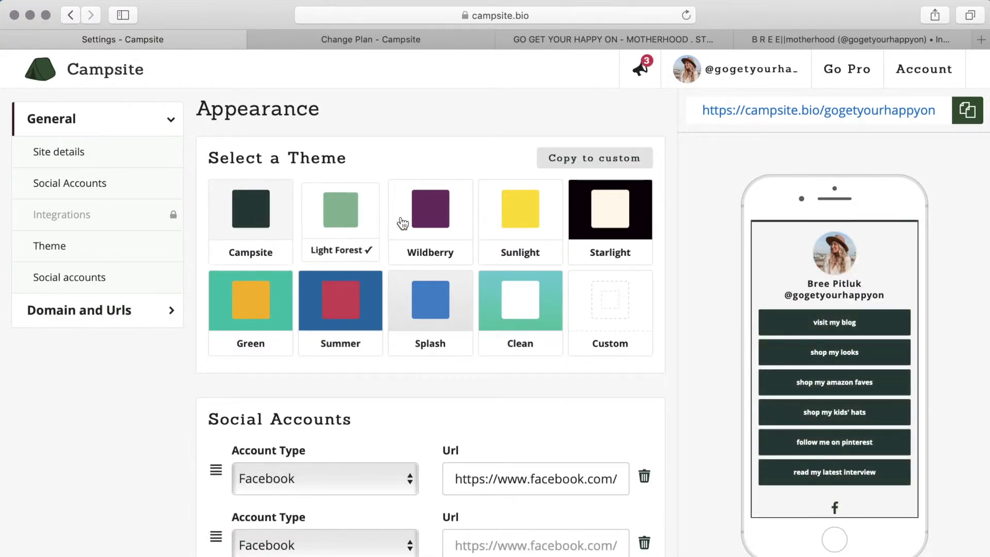
{"action": "left_click", "coordinate": [429, 226]}
{"action": "left_click", "coordinate": [520, 222]}
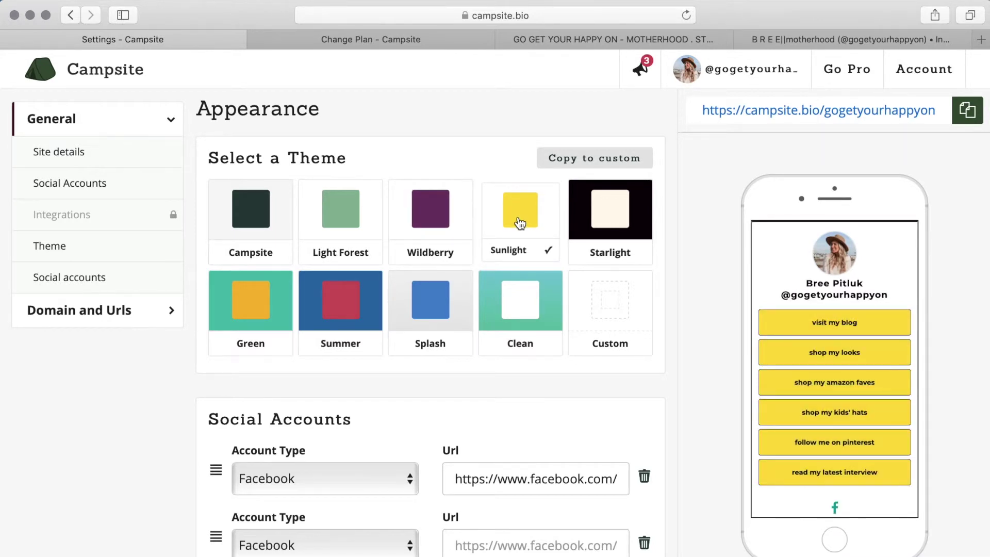
Apply the Custom theme and browse the font families available for the title and intro text.
{"action": "left_click", "coordinate": [611, 312]}
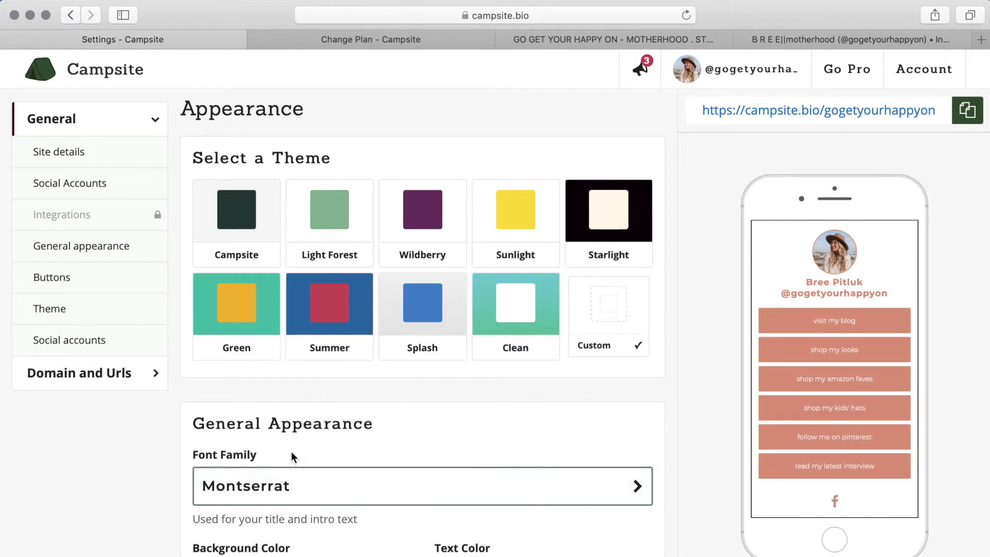
{"action": "scroll", "coordinate": [649, 392], "scroll_direction": "down", "scroll_amount": 5}
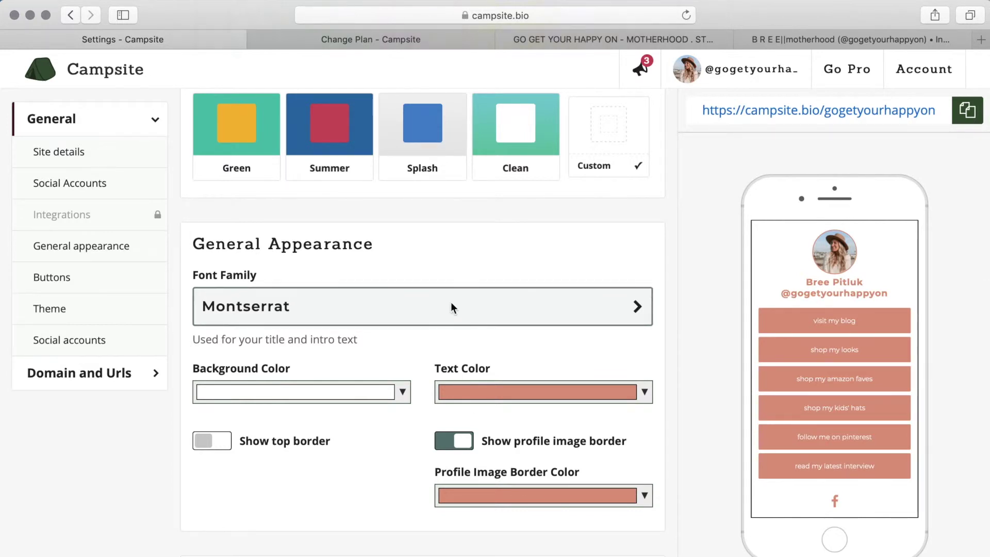
{"action": "left_click", "coordinate": [451, 305]}
{"action": "scroll", "coordinate": [822, 313], "scroll_direction": "down", "scroll_amount": 4}
{"action": "scroll", "coordinate": [821, 314], "scroll_direction": "down", "scroll_amount": 4}
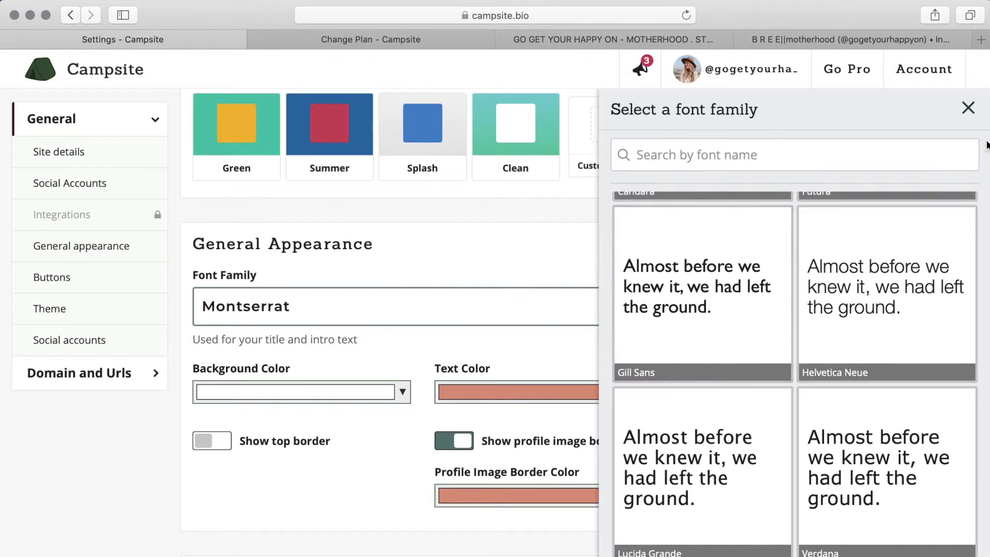
{"action": "left_click", "coordinate": [968, 109]}
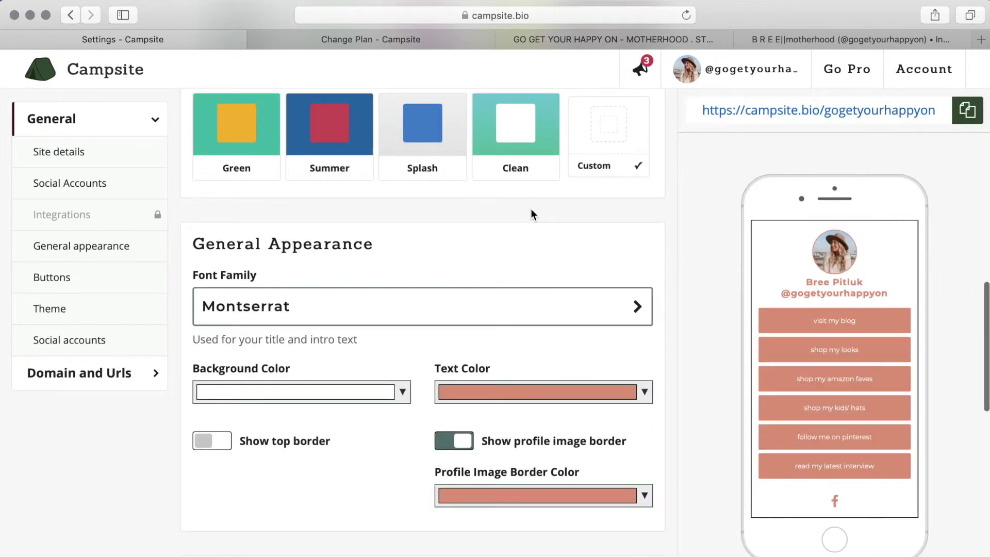
Try an orange page background in General Appearance and set the background color back to white (#FFFFFF).
{"action": "scroll", "coordinate": [531, 208], "scroll_direction": "down", "scroll_amount": 2}
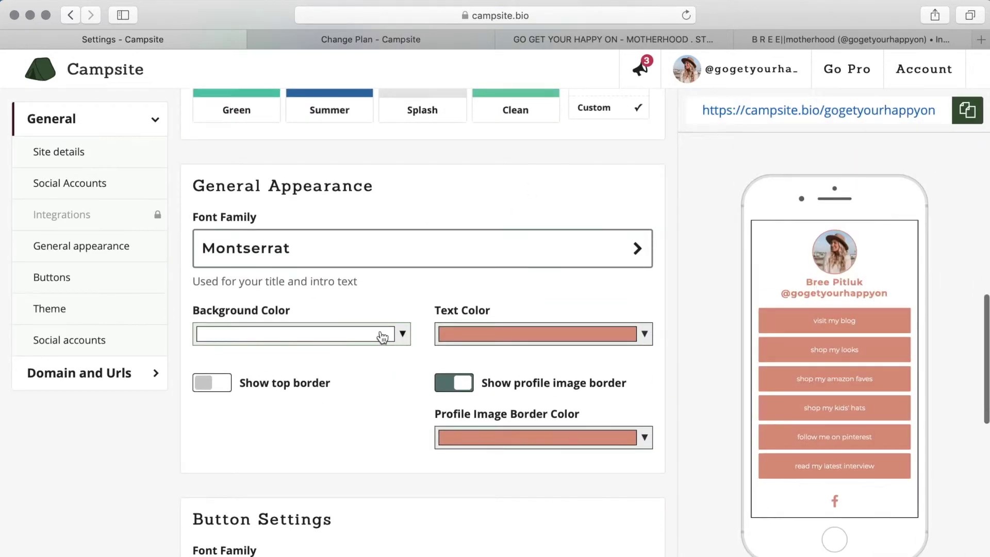
{"action": "left_click", "coordinate": [402, 336]}
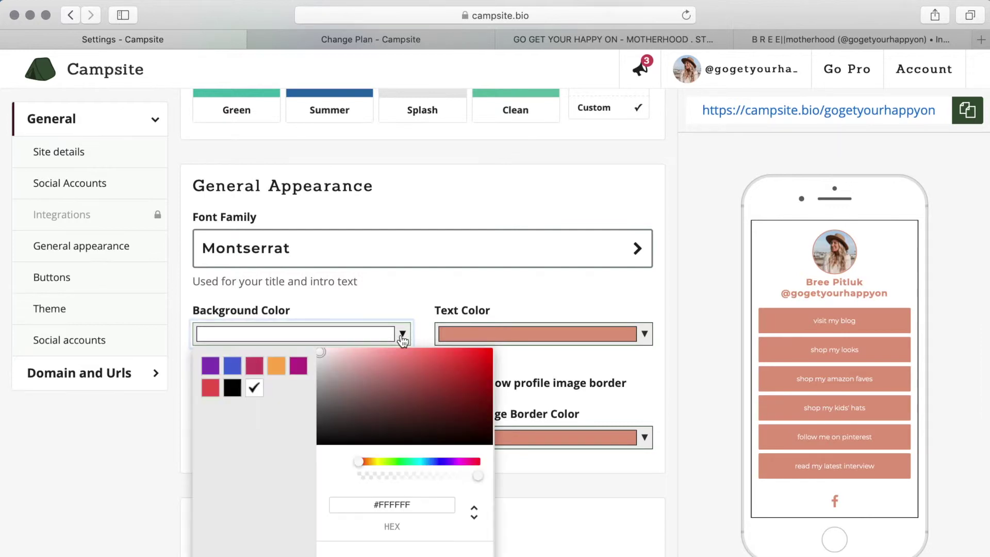
{"action": "left_click", "coordinate": [277, 367]}
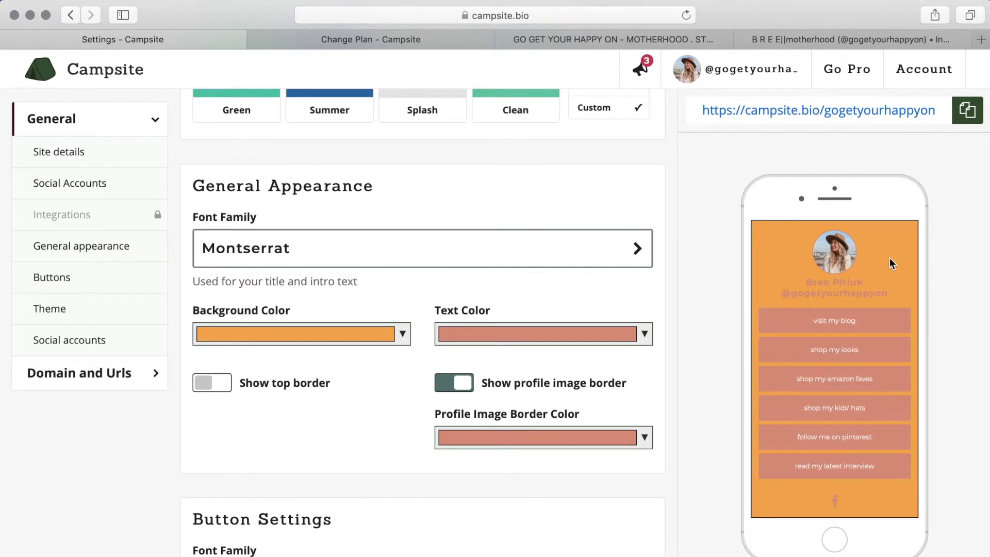
{"action": "left_click", "coordinate": [400, 335]}
{"action": "left_click", "coordinate": [254, 390]}
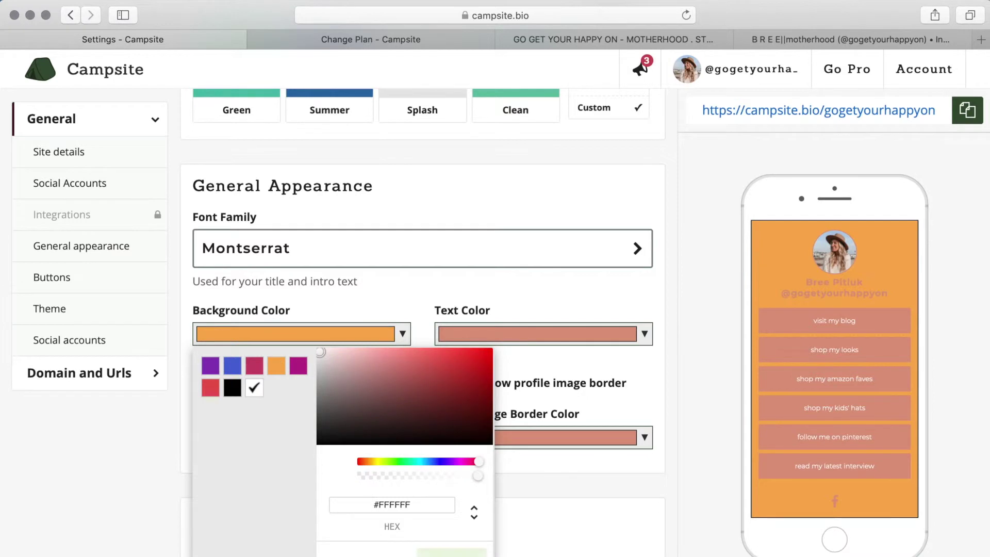
{"action": "left_click", "coordinate": [498, 513]}
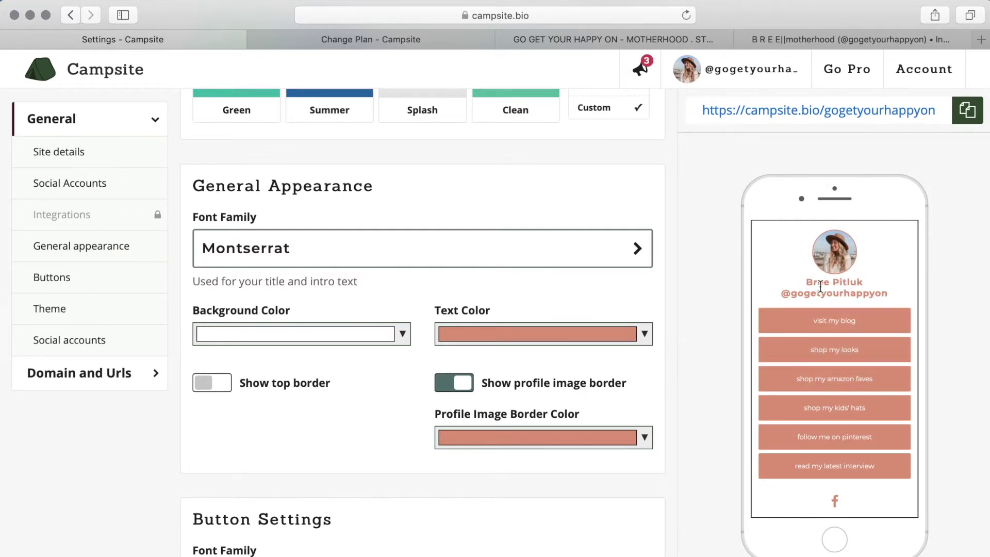
Try the page's top border on and off, and switch the profile image border off and back on.
{"action": "scroll", "coordinate": [573, 283], "scroll_direction": "down", "scroll_amount": 2}
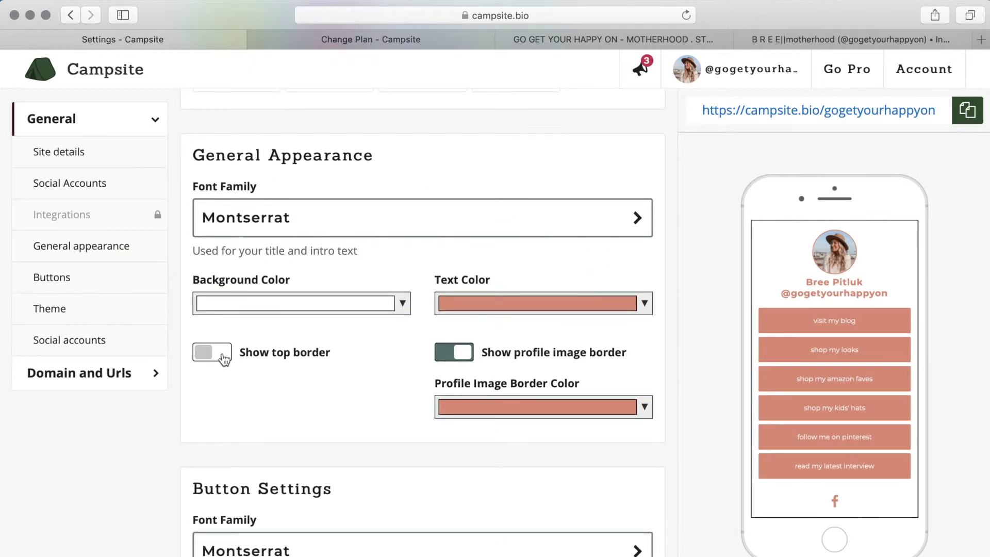
{"action": "left_click", "coordinate": [221, 356]}
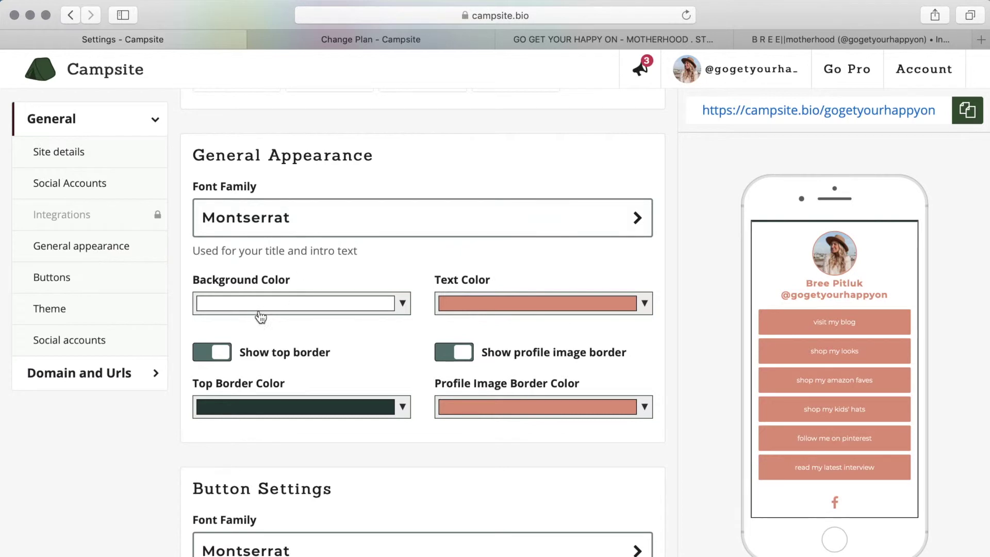
{"action": "left_click", "coordinate": [212, 356]}
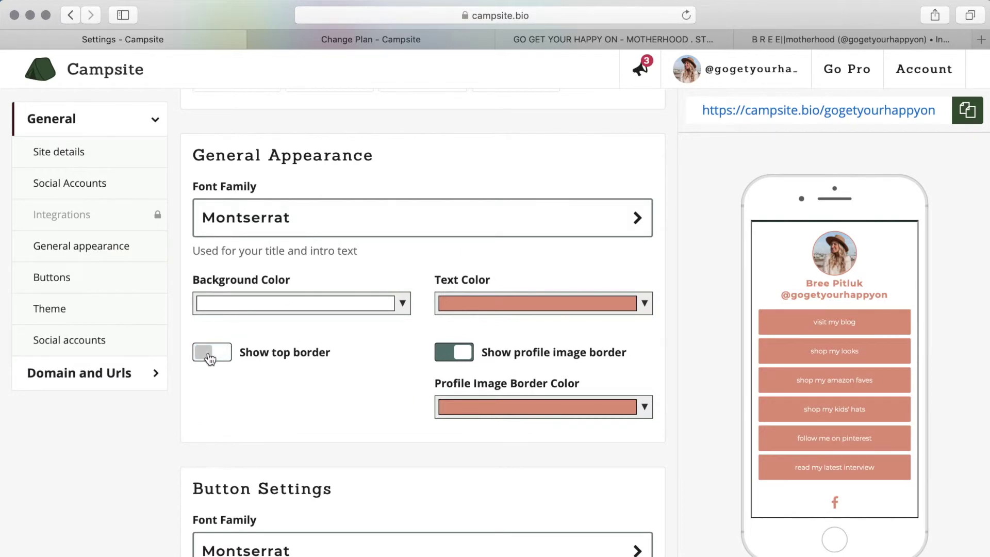
{"action": "left_click", "coordinate": [459, 360]}
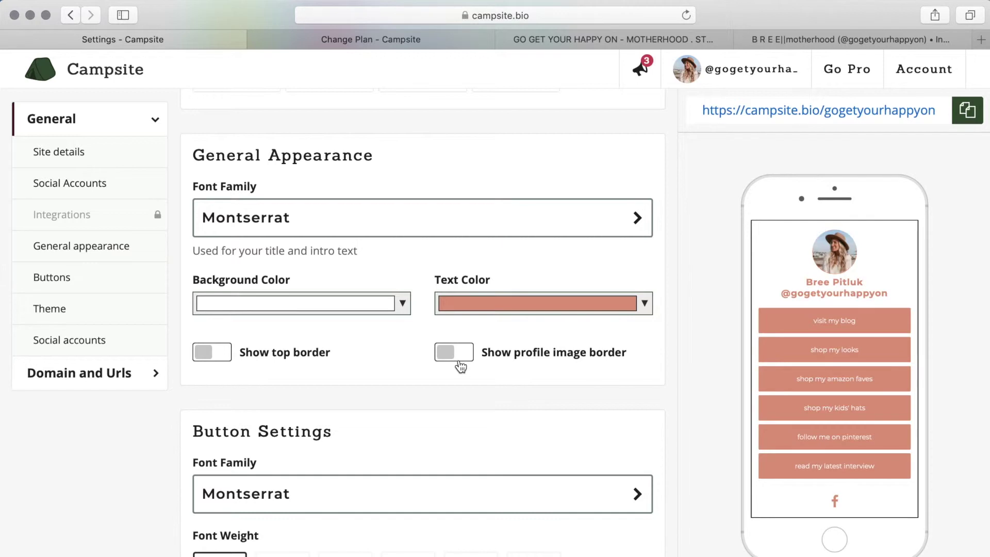
{"action": "left_click", "coordinate": [461, 364]}
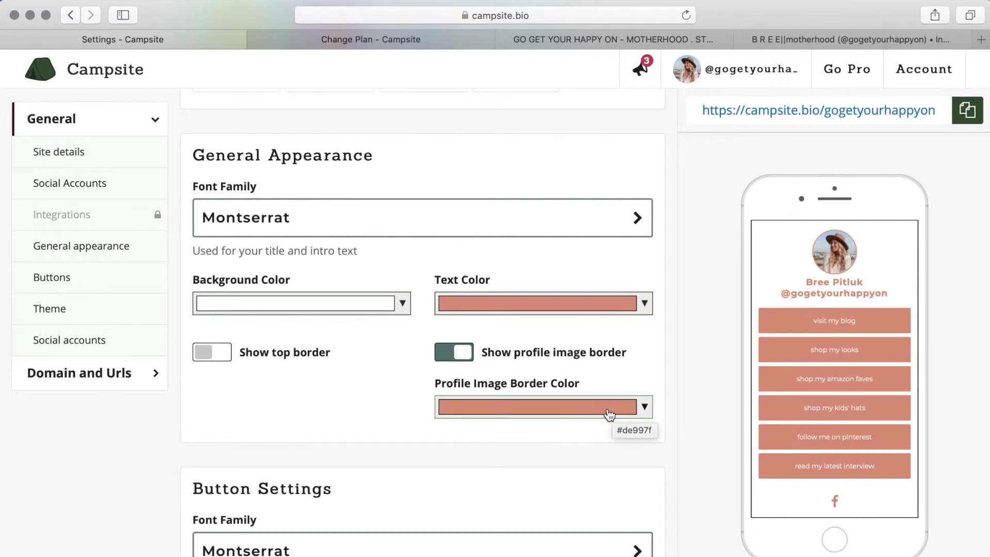
Try the Black font weight on the link buttons and return it to Thin.
{"action": "scroll", "coordinate": [659, 353], "scroll_direction": "down", "scroll_amount": 5}
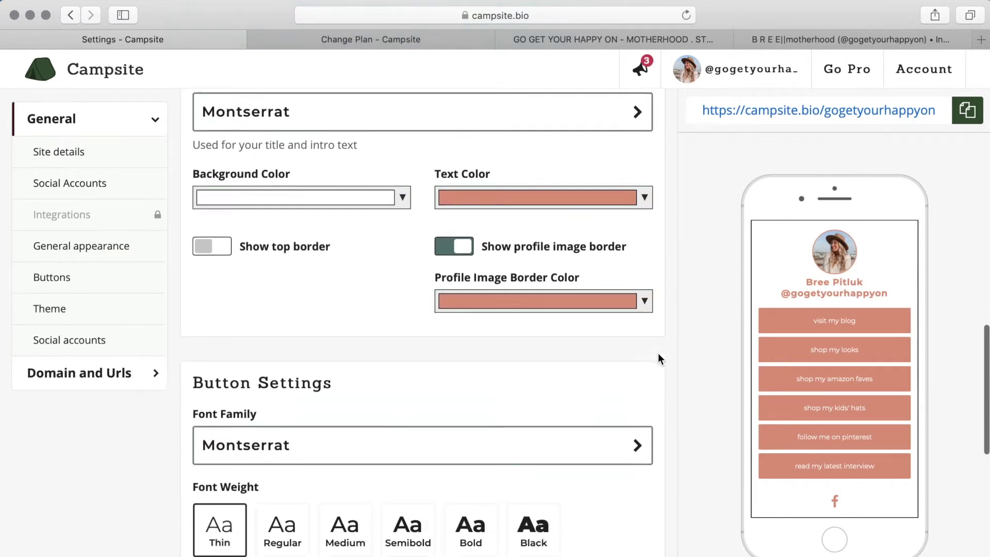
{"action": "scroll", "coordinate": [658, 358], "scroll_direction": "down", "scroll_amount": 5}
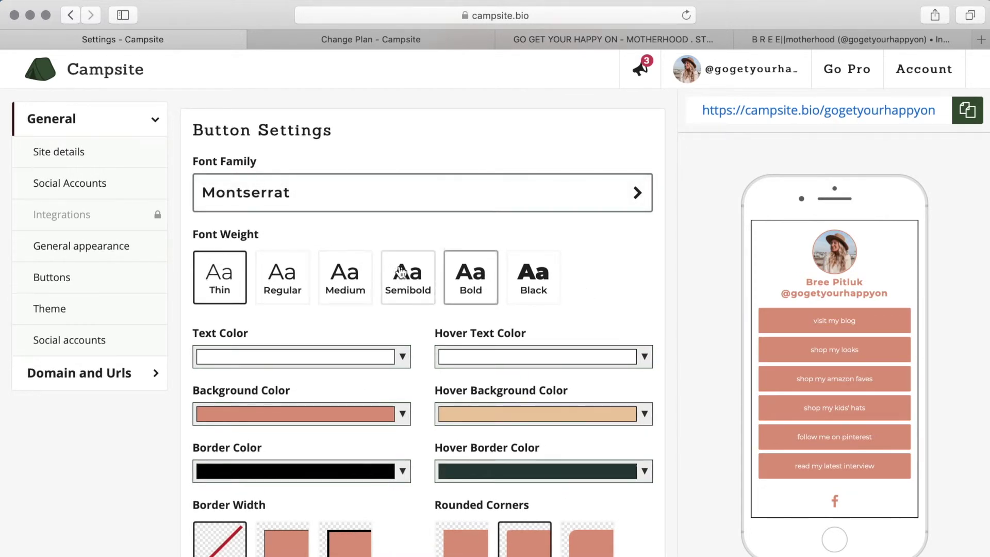
{"action": "scroll", "coordinate": [413, 238], "scroll_direction": "down", "scroll_amount": 1}
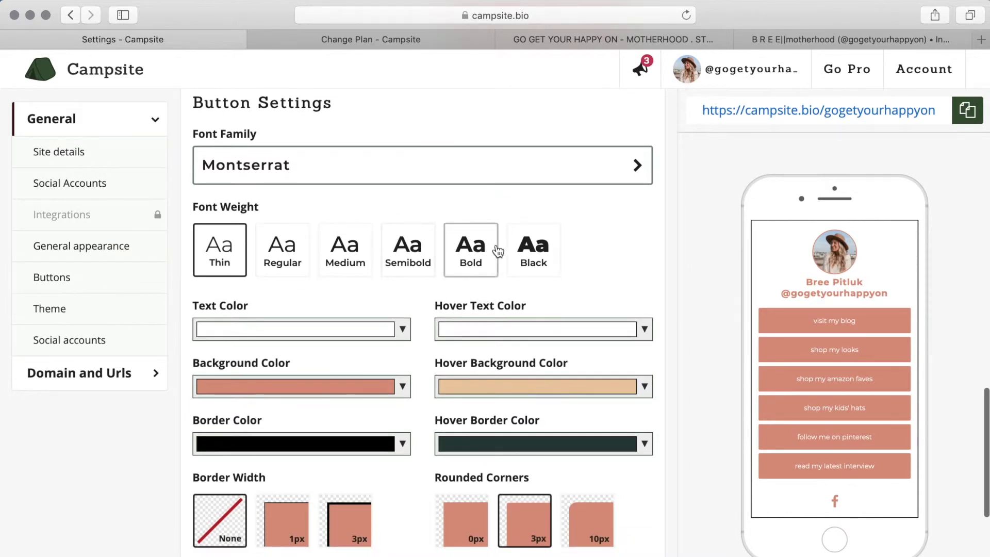
{"action": "left_click", "coordinate": [526, 253]}
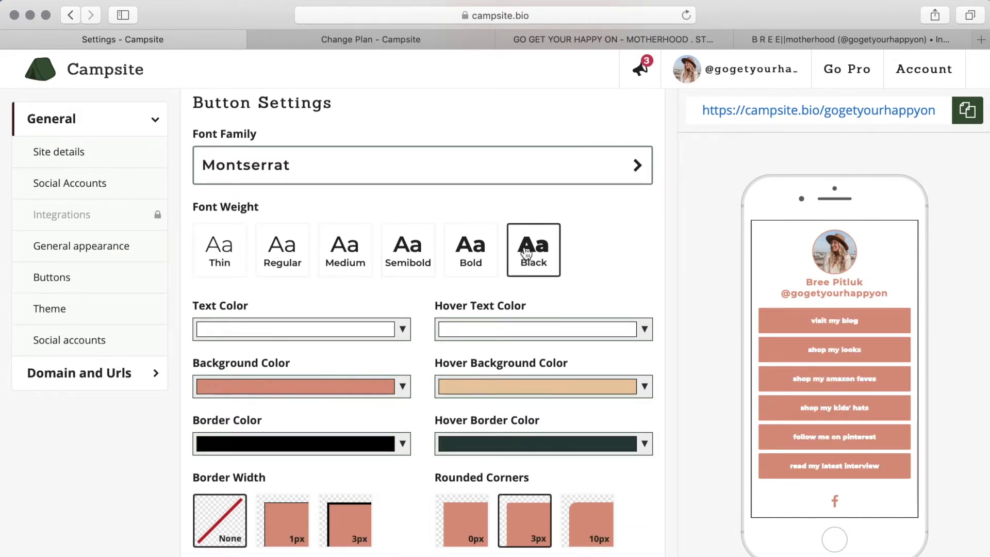
{"action": "left_click", "coordinate": [223, 256]}
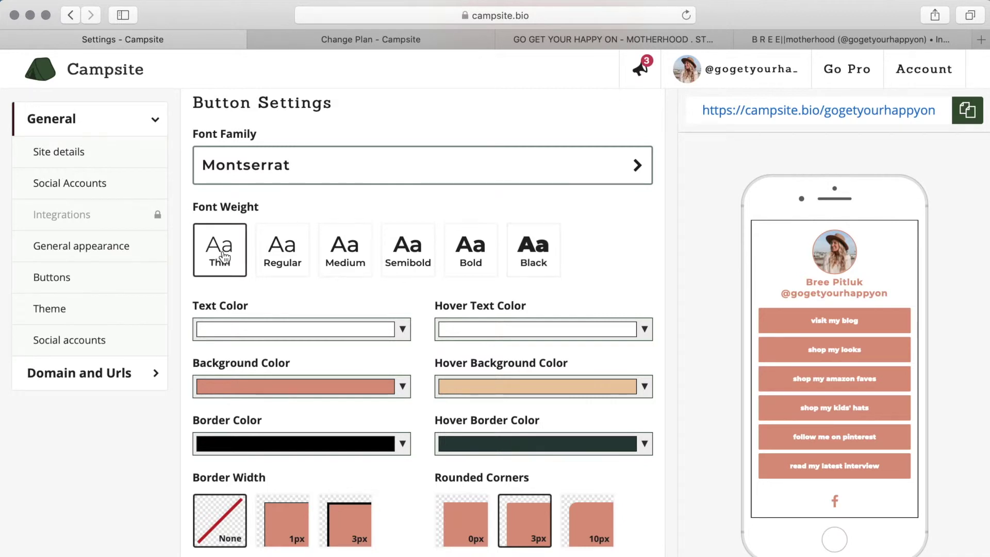
Try black (#000000) as the buttons' hover text color and set it back to white (#FFFFFF).
{"action": "scroll", "coordinate": [523, 243], "scroll_direction": "down", "scroll_amount": 3}
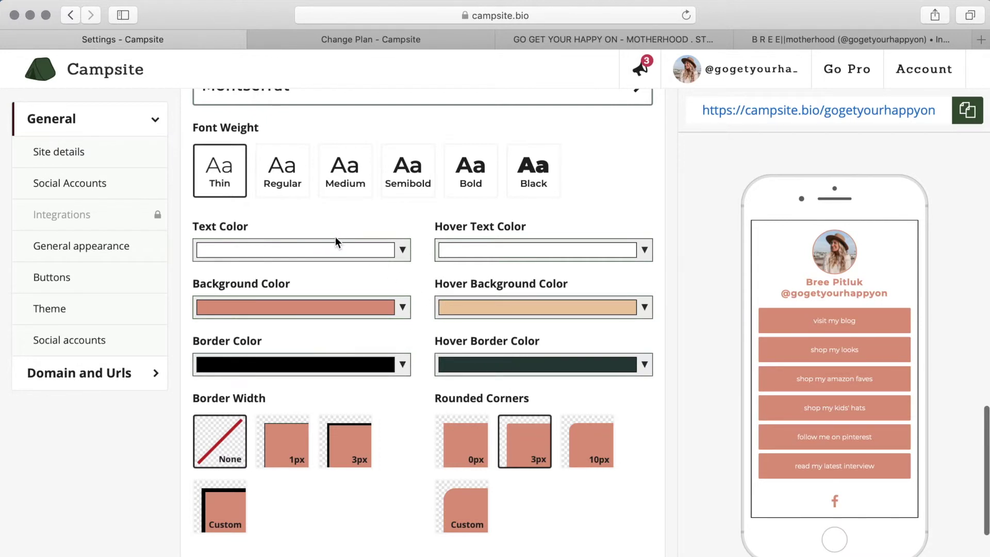
{"action": "left_click", "coordinate": [466, 253]}
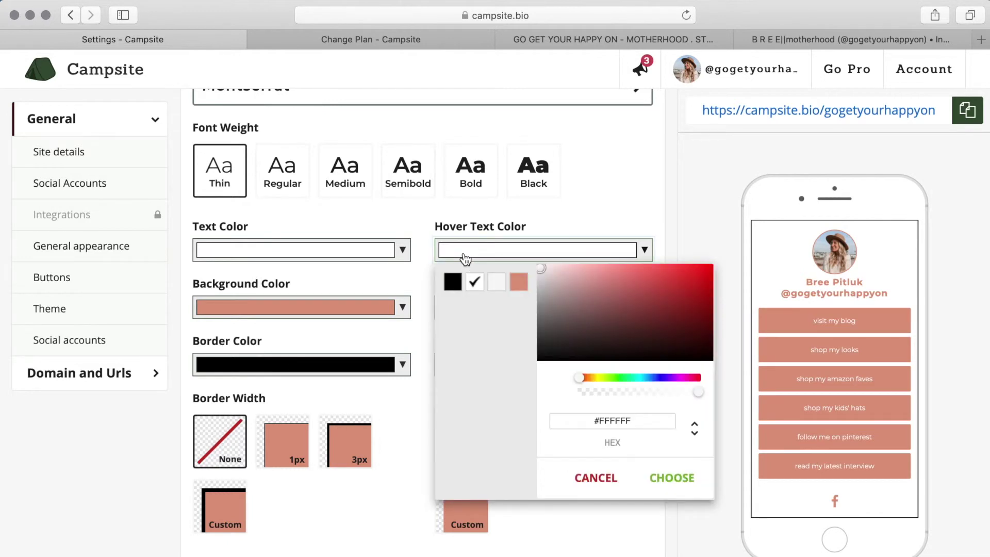
{"action": "left_click", "coordinate": [459, 285]}
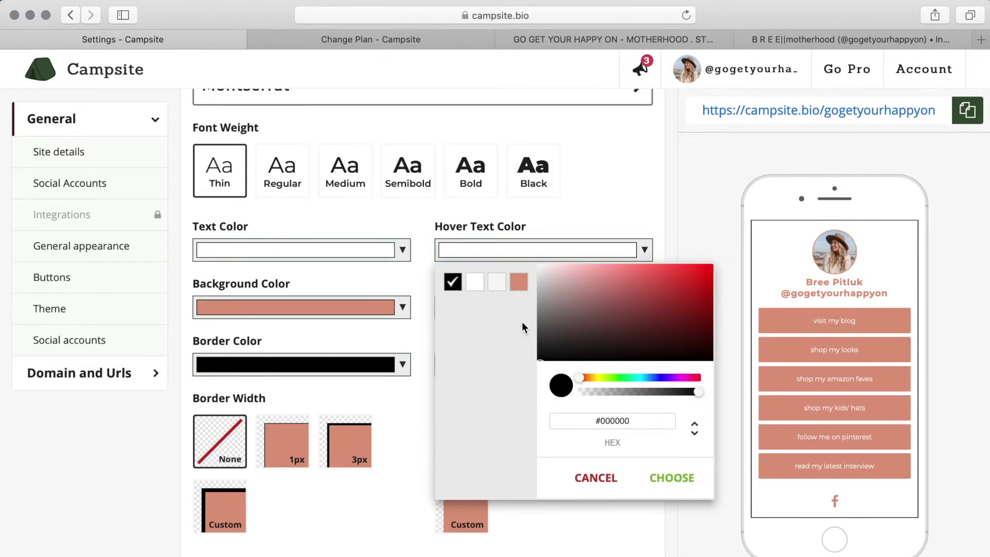
{"action": "left_click", "coordinate": [665, 480]}
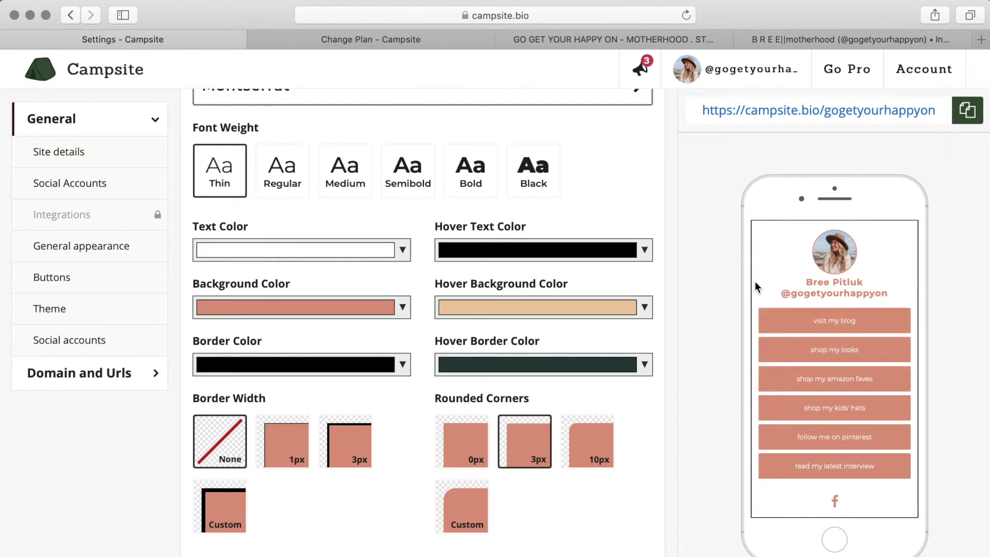
{"action": "left_click", "coordinate": [646, 251]}
{"action": "left_click", "coordinate": [475, 282]}
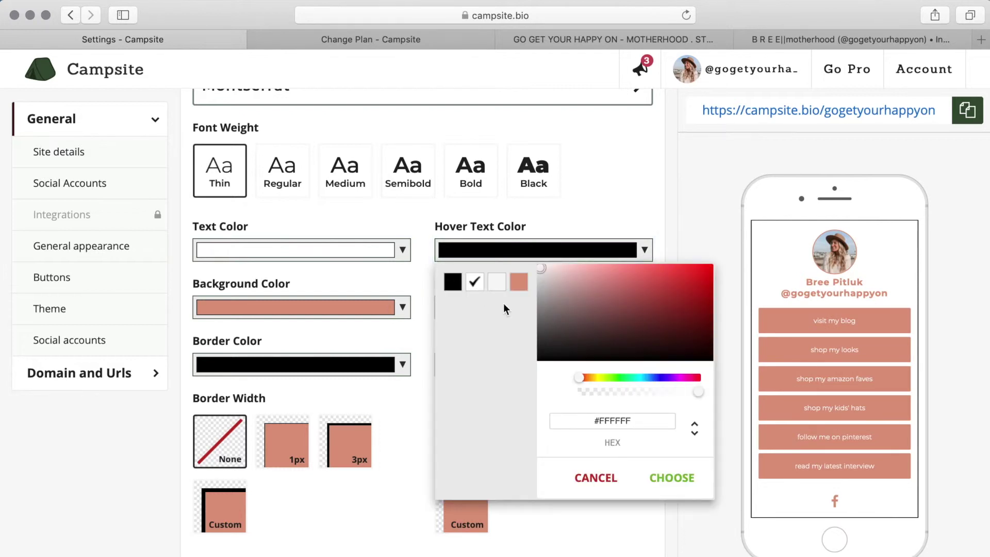
{"action": "left_click", "coordinate": [672, 479]}
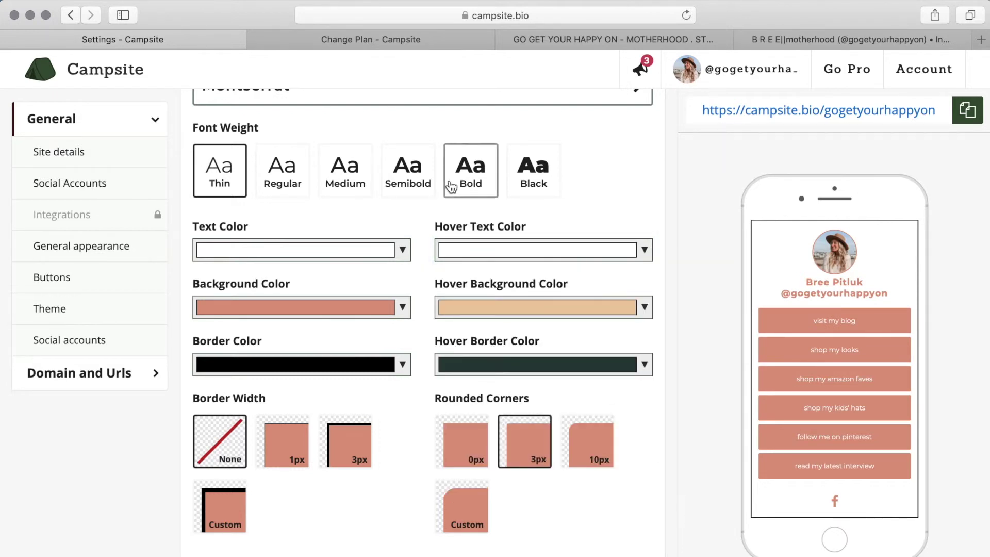
Try a 1px border and 0px corners on the buttons, returning to 3px corners and no border.
{"action": "scroll", "coordinate": [422, 268], "scroll_direction": "down", "scroll_amount": 2}
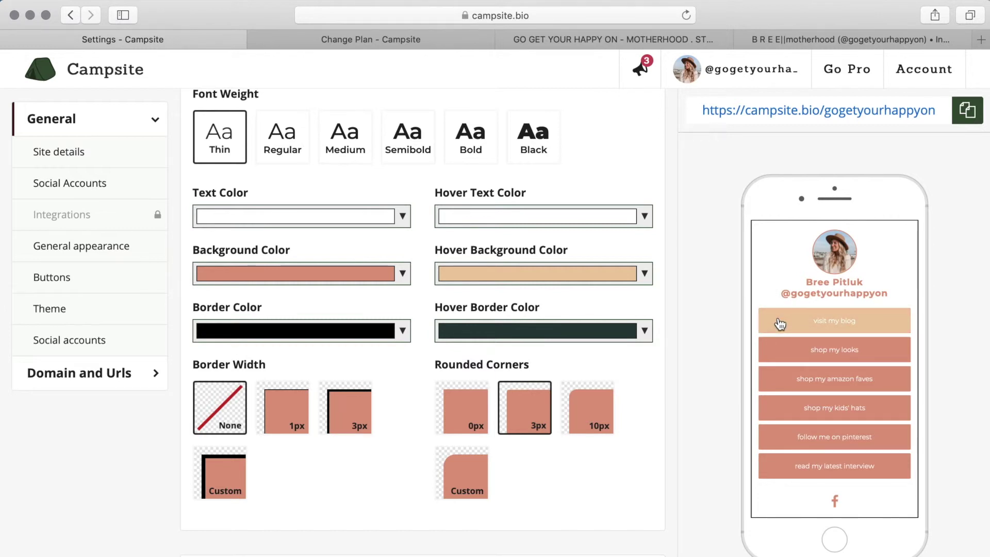
{"action": "scroll", "coordinate": [424, 294], "scroll_direction": "down", "scroll_amount": 2}
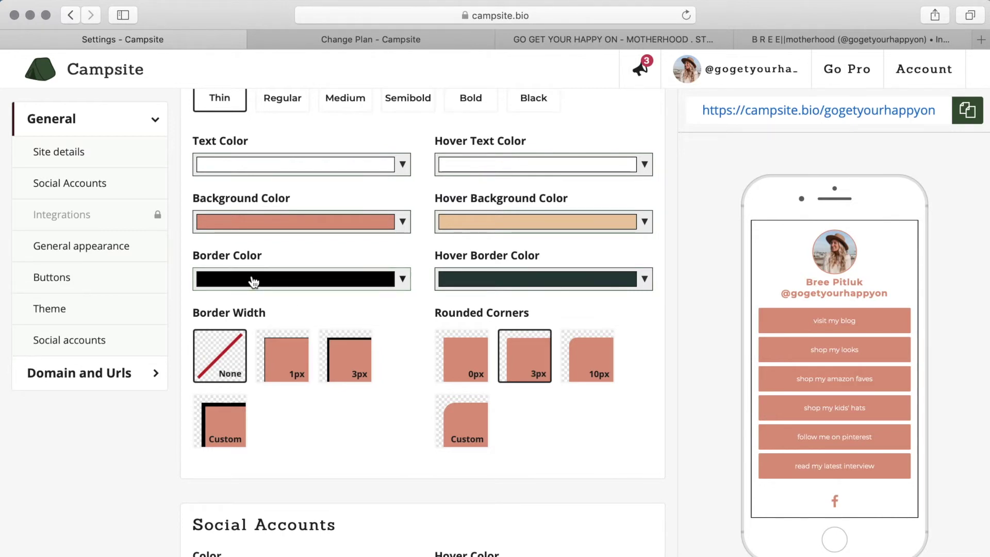
{"action": "left_click", "coordinate": [288, 356]}
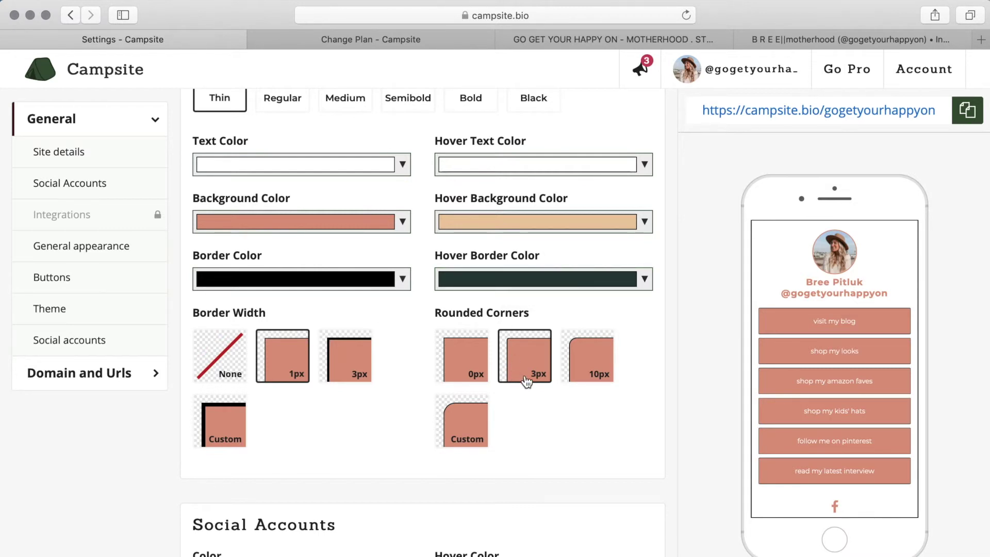
{"action": "left_click", "coordinate": [475, 361]}
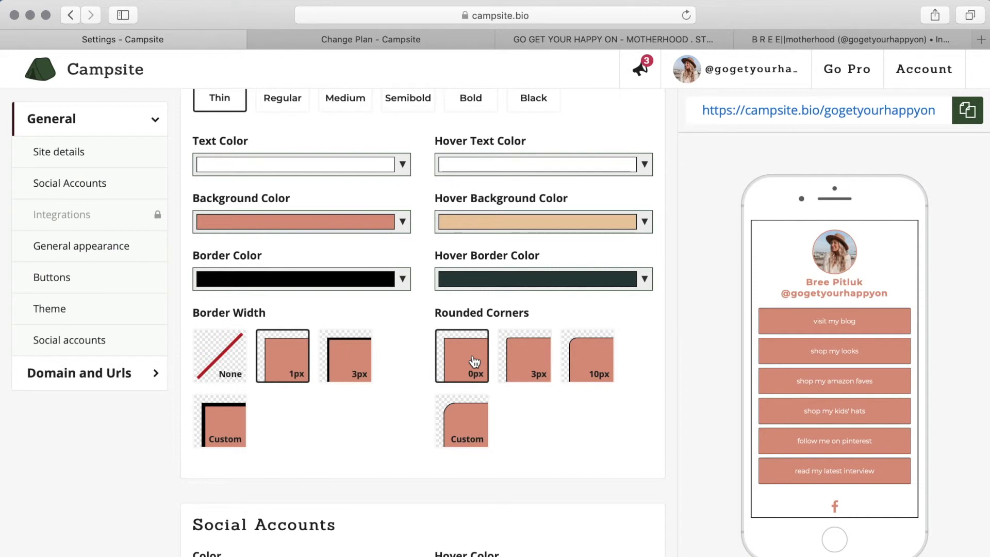
{"action": "left_click", "coordinate": [543, 361]}
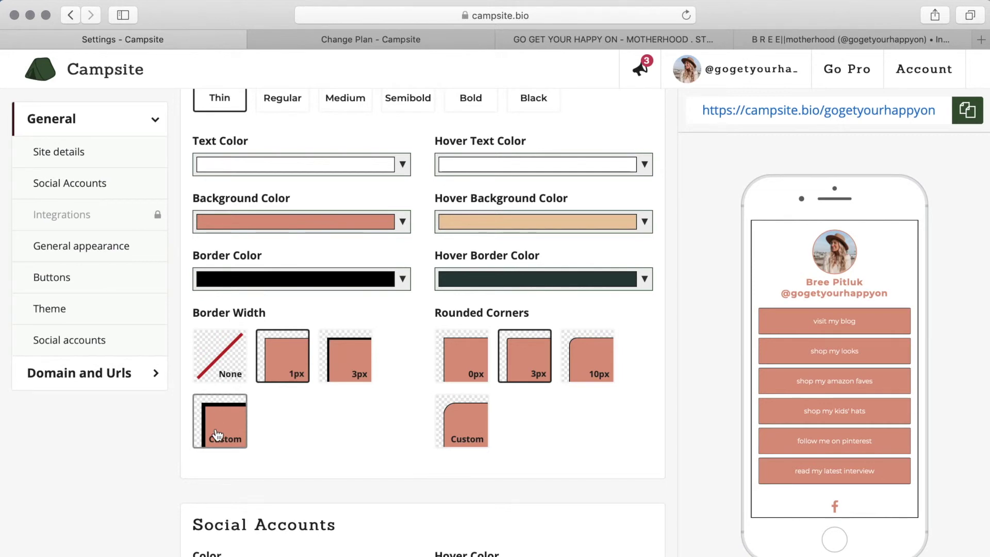
{"action": "left_click", "coordinate": [220, 355]}
Review the color options, selectable account types and listed accounts in the Social Accounts section.
{"action": "scroll", "coordinate": [658, 320], "scroll_direction": "down", "scroll_amount": 5}
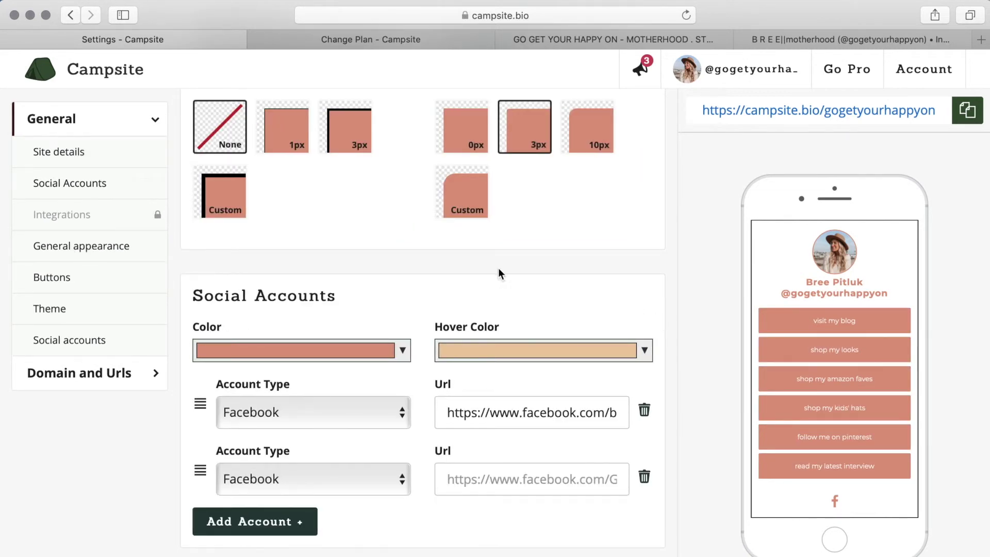
{"action": "scroll", "coordinate": [425, 296], "scroll_direction": "down", "scroll_amount": 2}
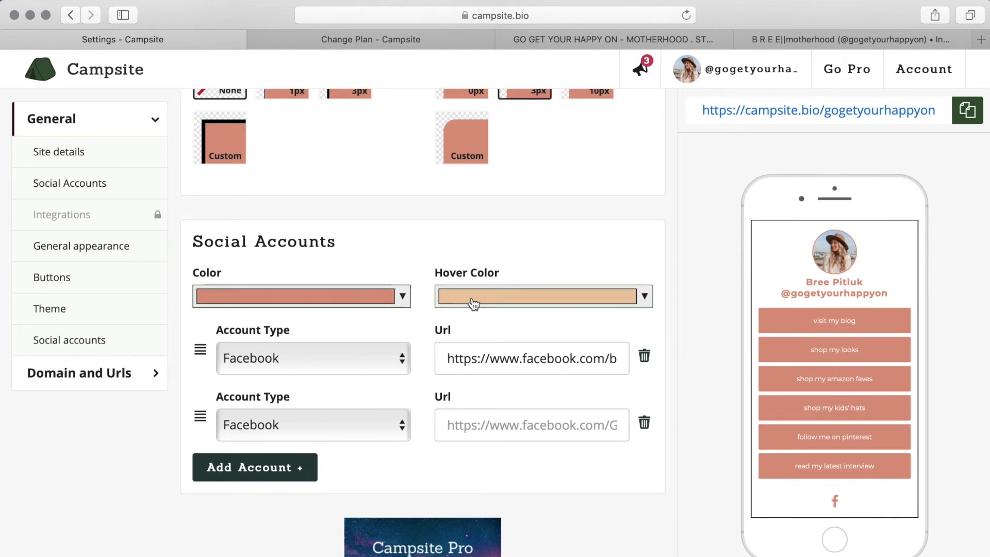
{"action": "left_click", "coordinate": [335, 355]}
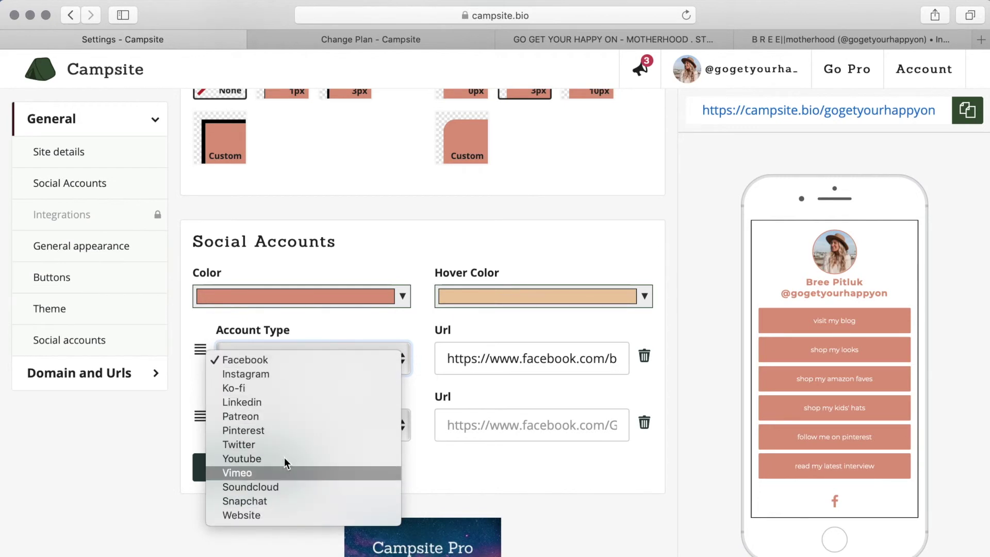
{"action": "left_click", "coordinate": [360, 335]}
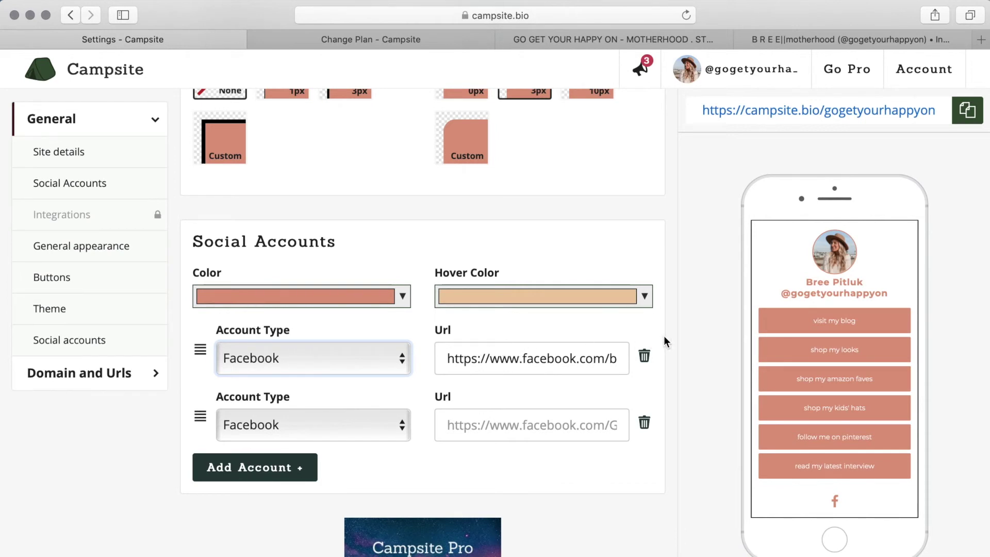
{"action": "scroll", "coordinate": [671, 335], "scroll_direction": "down", "scroll_amount": 3}
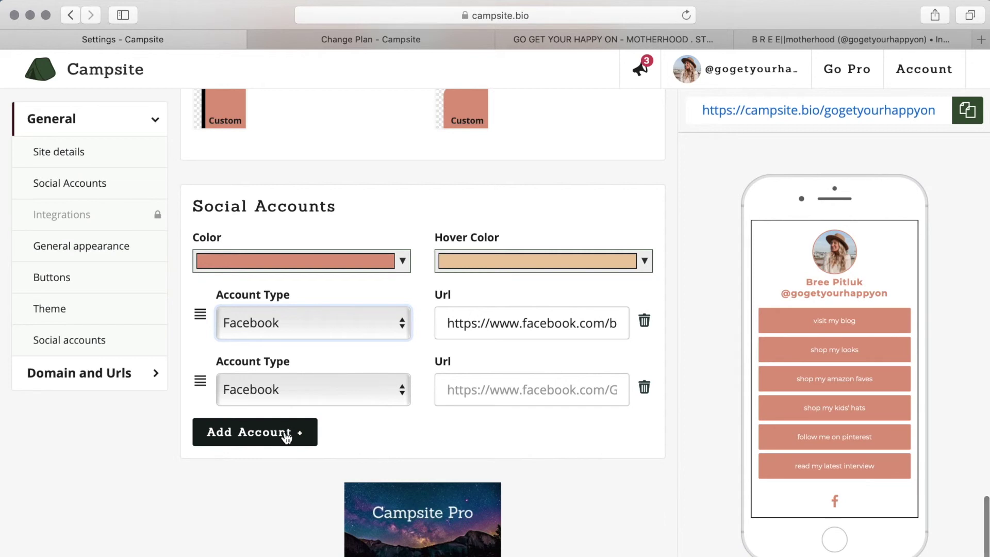
Review the finished bio page in the phone preview, from the profile header down to the social icon and footer.
{"action": "scroll", "coordinate": [657, 436], "scroll_direction": "up", "scroll_amount": 3}
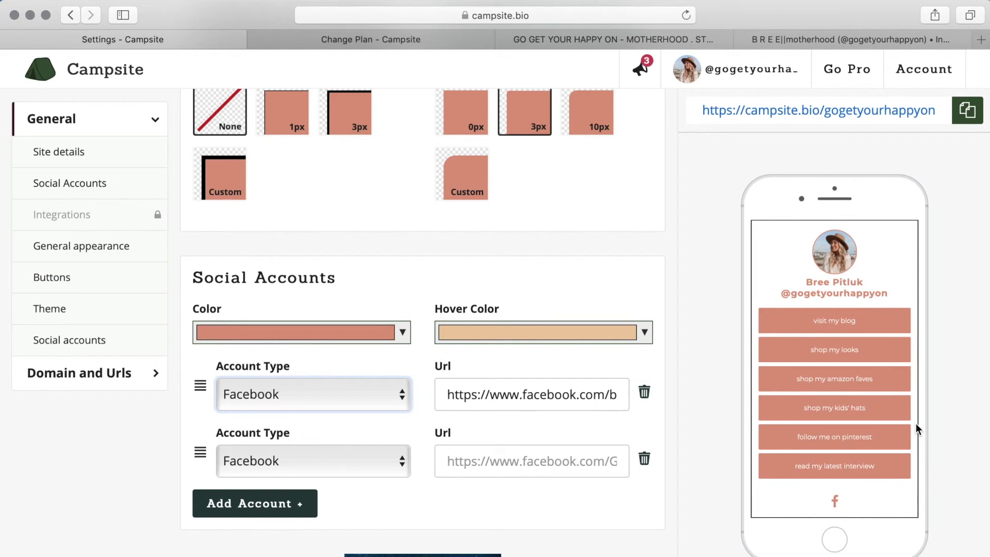
{"action": "scroll", "coordinate": [904, 371], "scroll_direction": "down", "scroll_amount": 2}
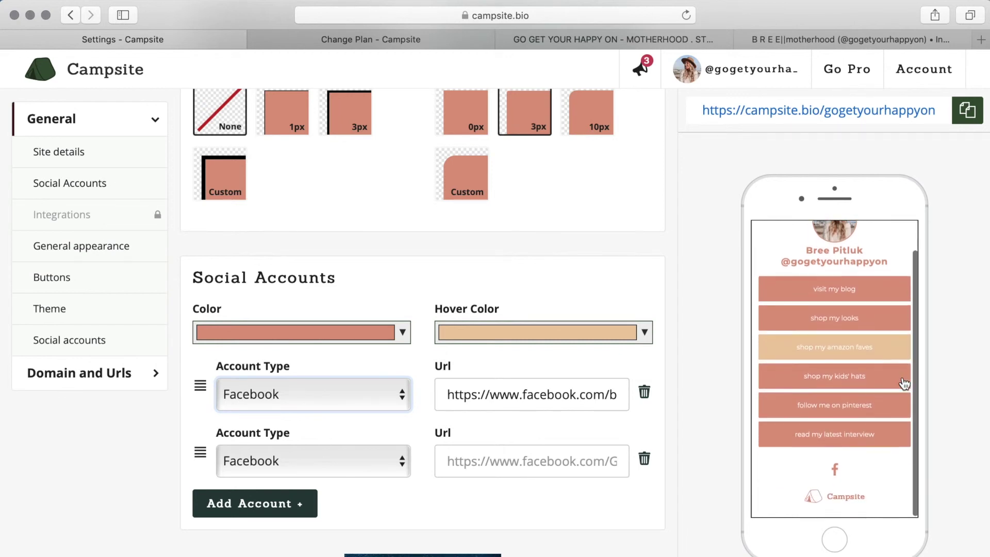
{"action": "scroll", "coordinate": [867, 382], "scroll_direction": "up", "scroll_amount": 2}
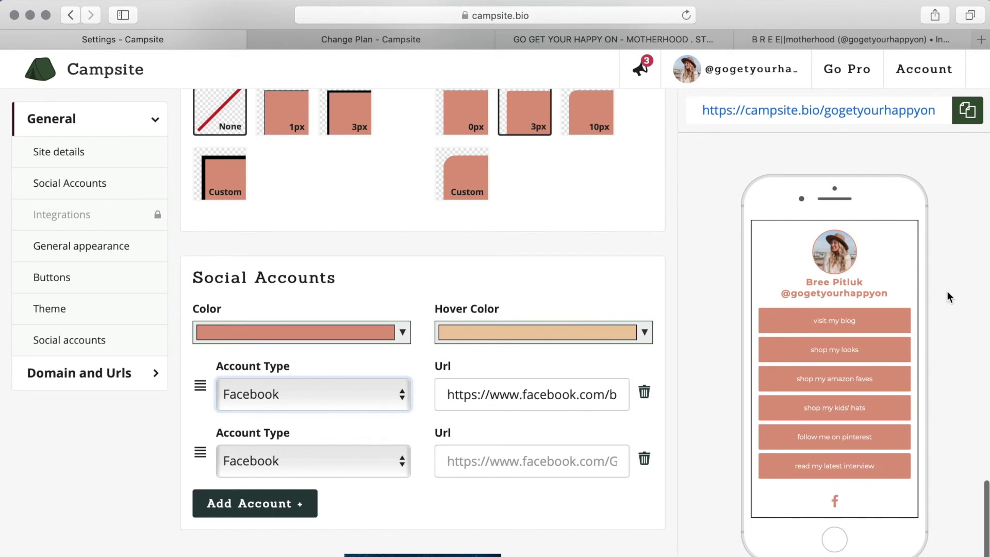
Copy the Campsite page URL and switch to the Instagram profile to view the website link in its bio.
{"action": "scroll", "coordinate": [948, 291], "scroll_direction": "up", "scroll_amount": 2}
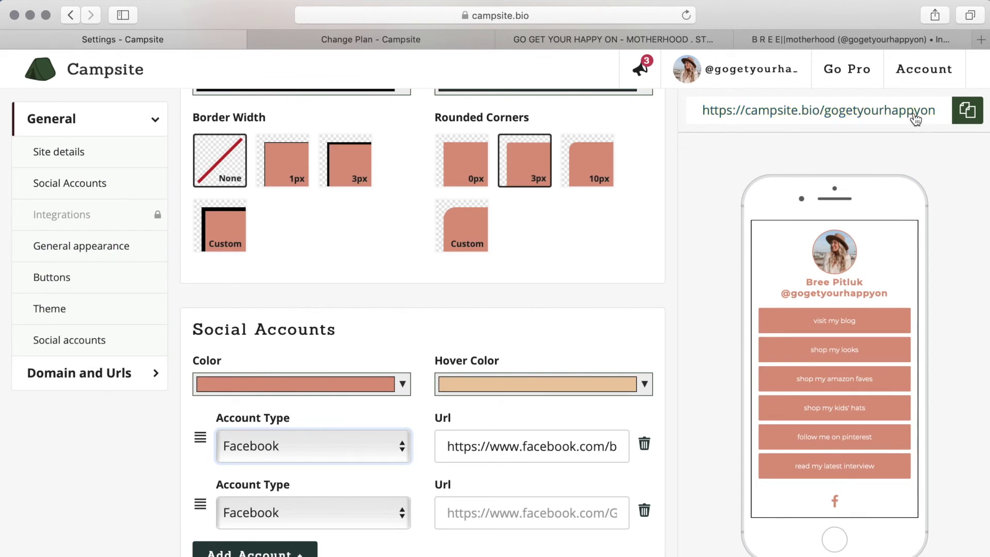
{"action": "left_click", "coordinate": [975, 114]}
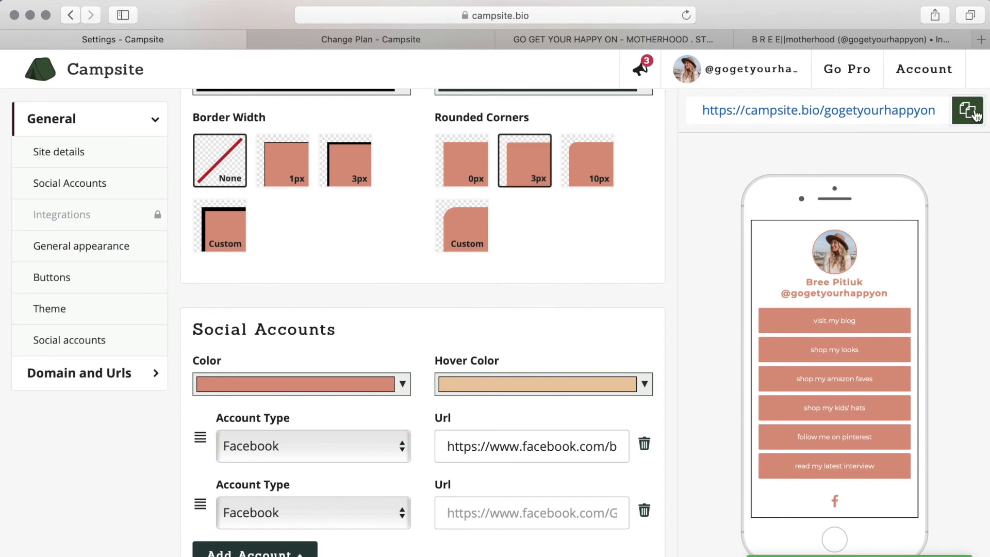
{"action": "left_click", "coordinate": [846, 38]}
{"action": "scroll", "coordinate": [867, 244], "scroll_direction": "up", "scroll_amount": 2}
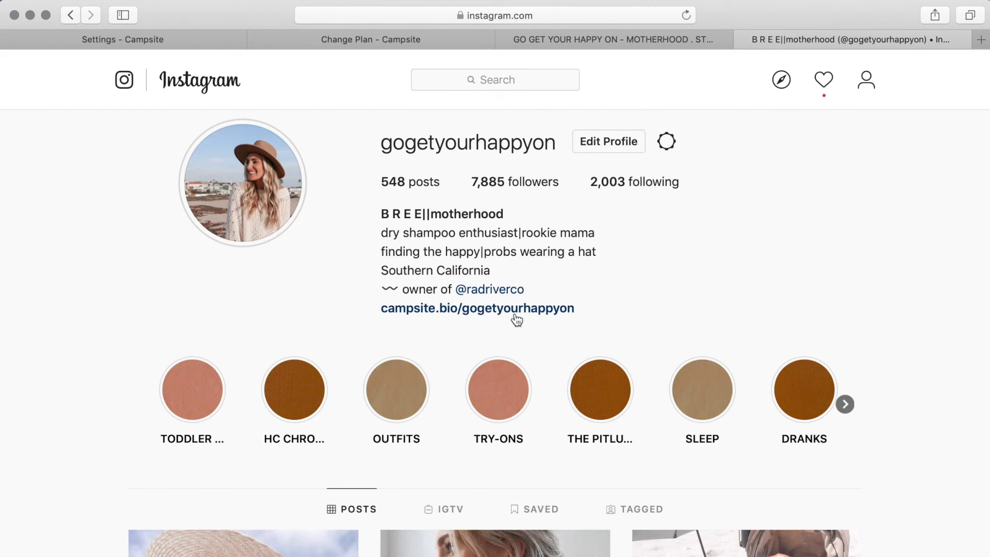
Check the profile options in the Campsite header, and return to the Instagram profile with the bio link.
{"action": "left_click", "coordinate": [201, 42]}
{"action": "left_click", "coordinate": [748, 71]}
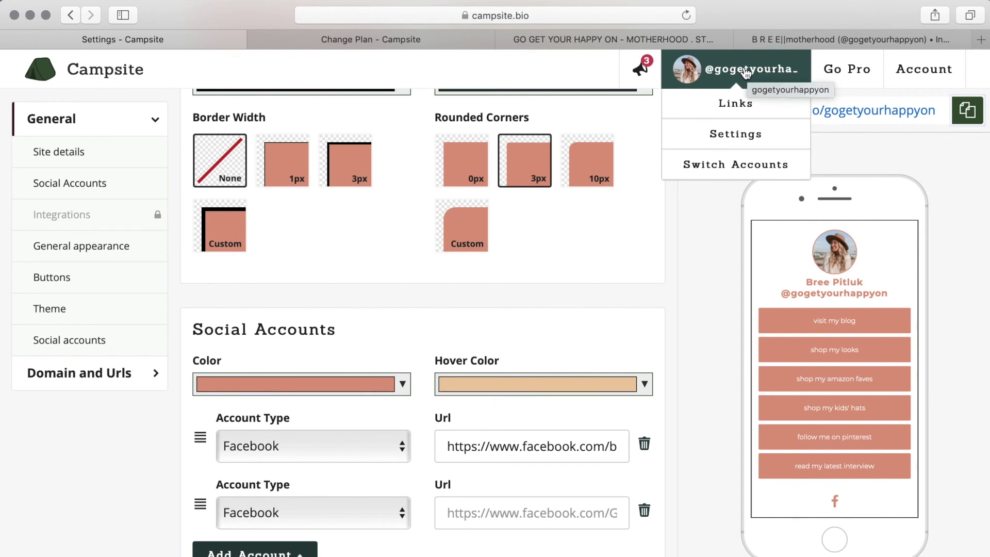
{"action": "left_click", "coordinate": [802, 40]}
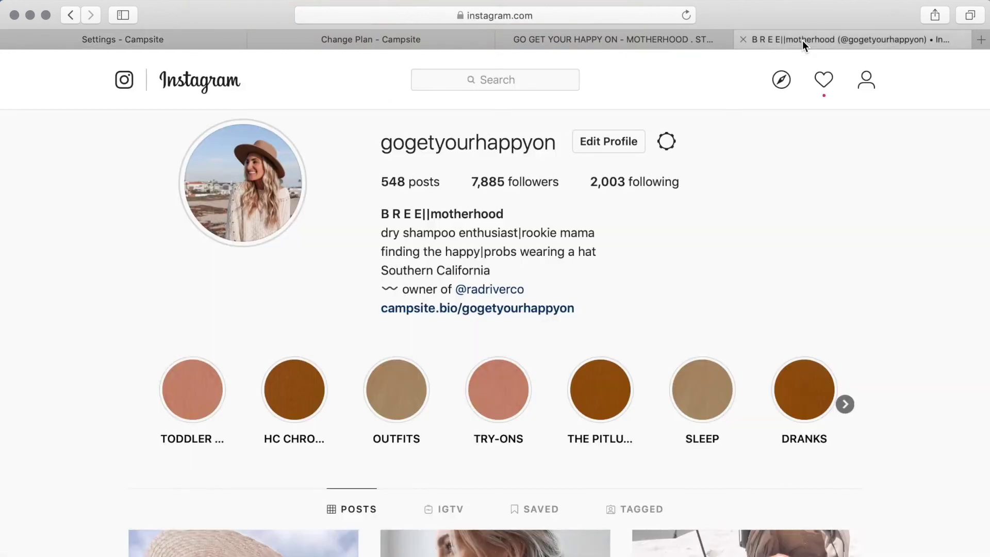